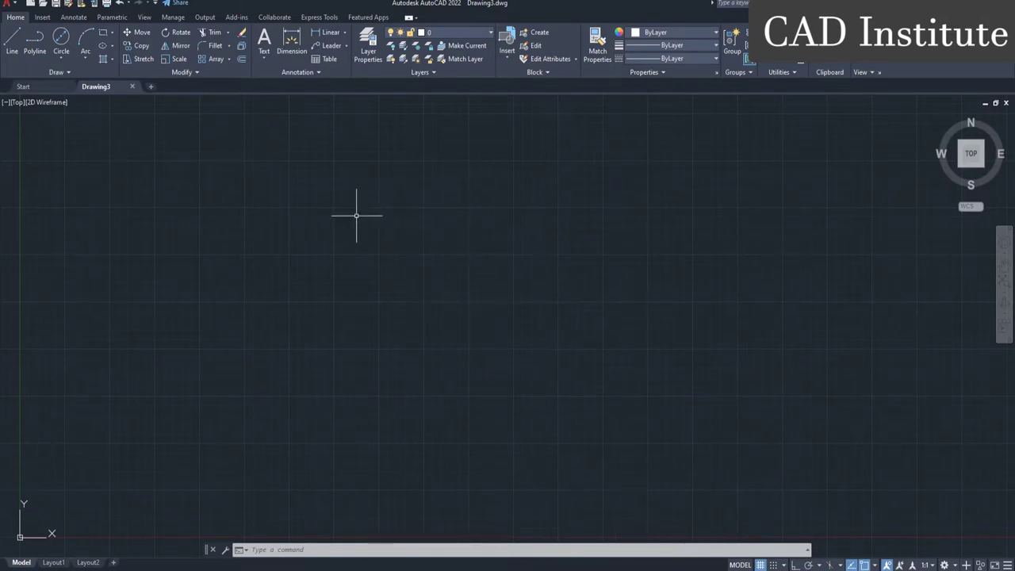
With Ortho on, draw three lines: 4 down, 12 left and 4 up, forming a U
click(19, 57)
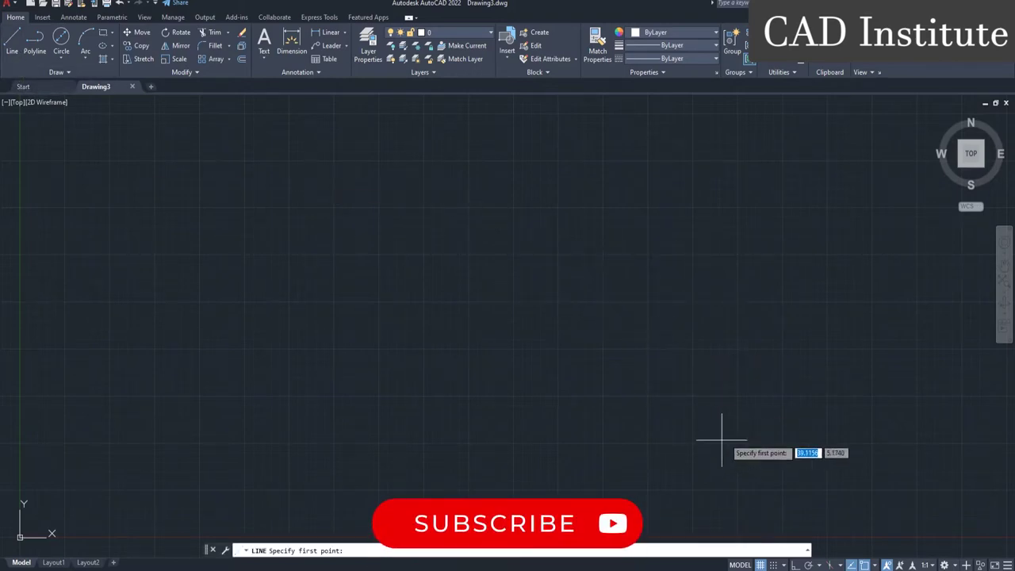
click(794, 565)
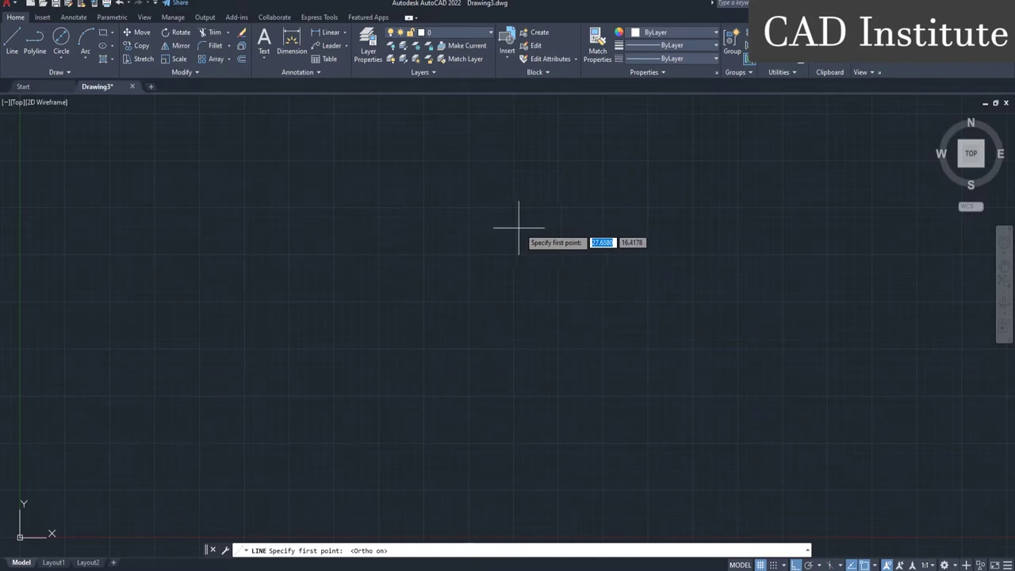
click(588, 236)
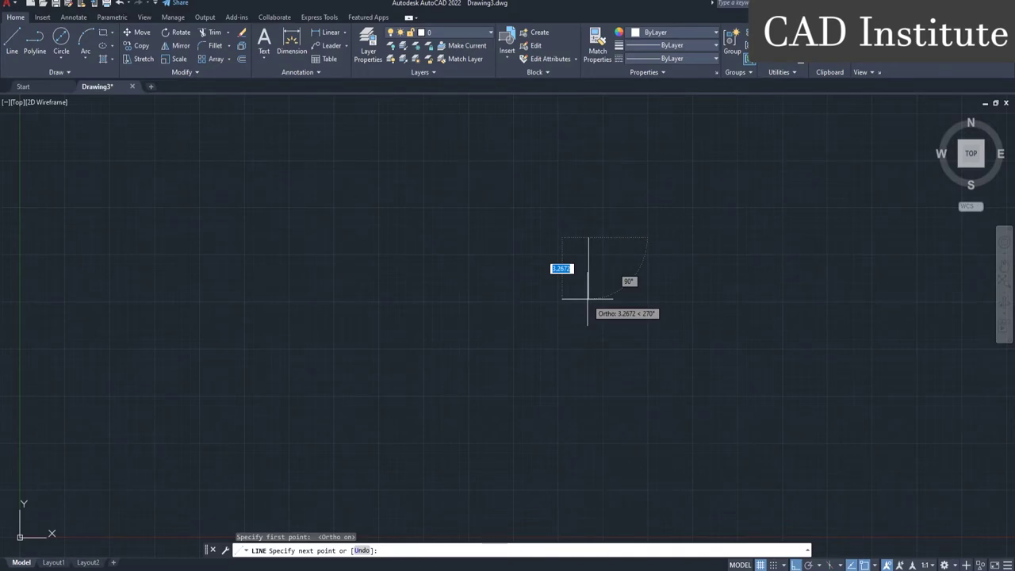
text(4)
key(Return)
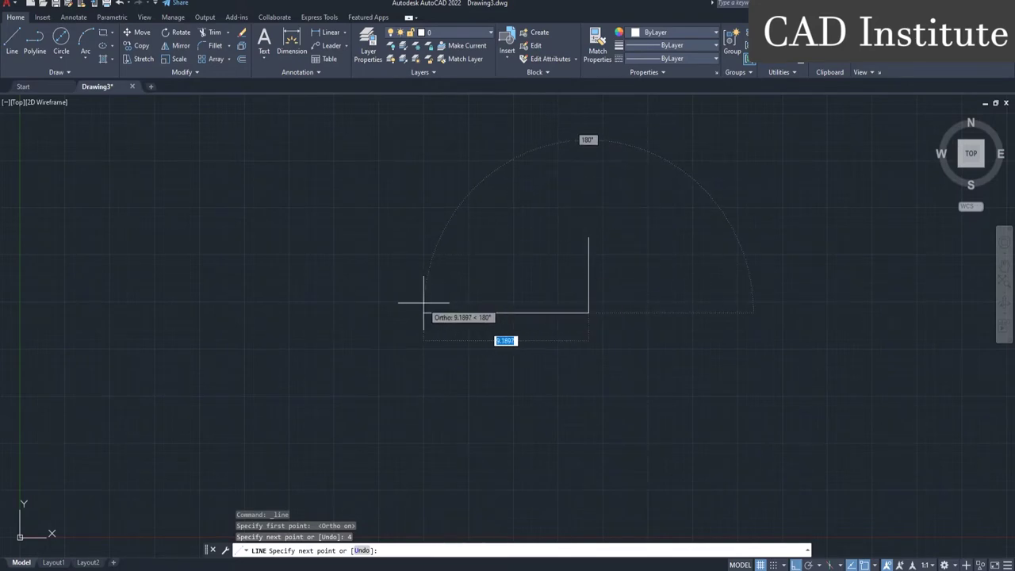
text(12)
key(Return)
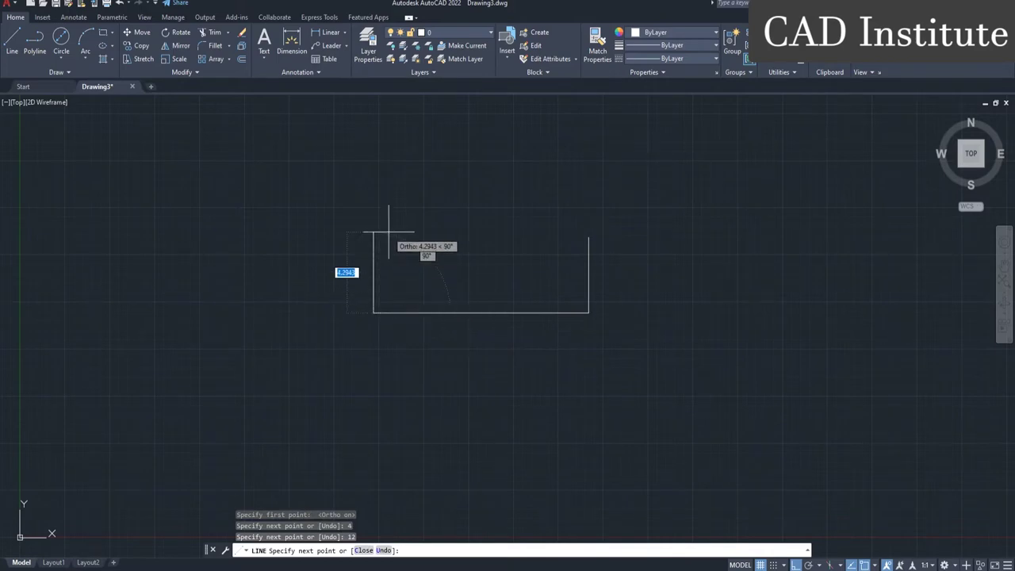
text(4)
key(Return)
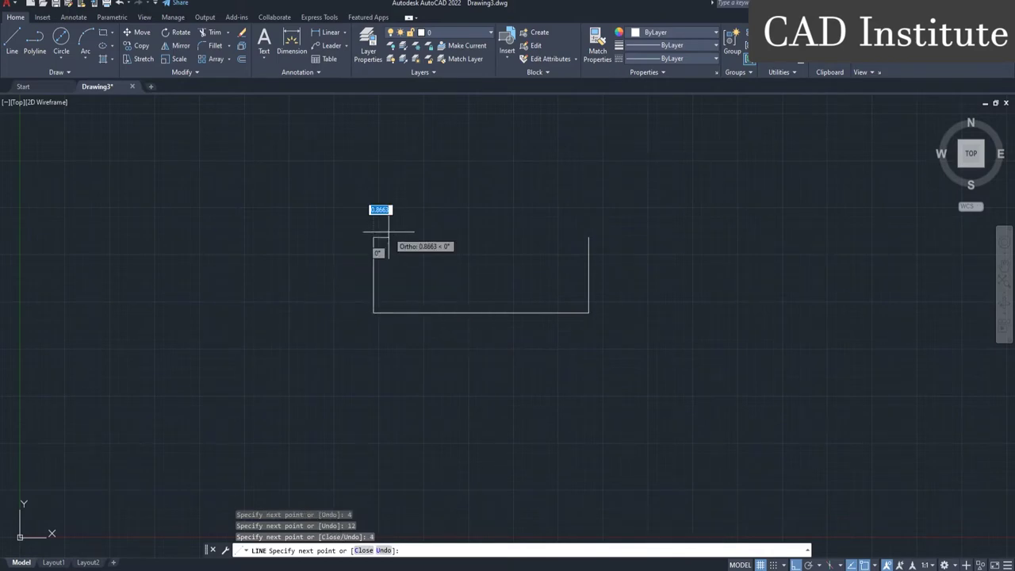
key(Escape)
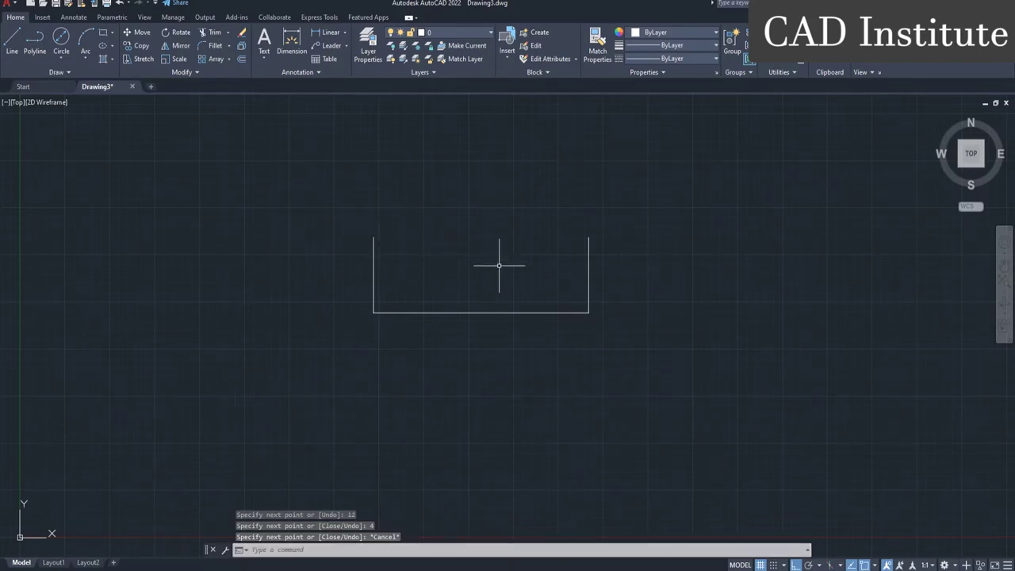
Offset the 12-unit bottom edge 1 unit upward inside the U
click(242, 60)
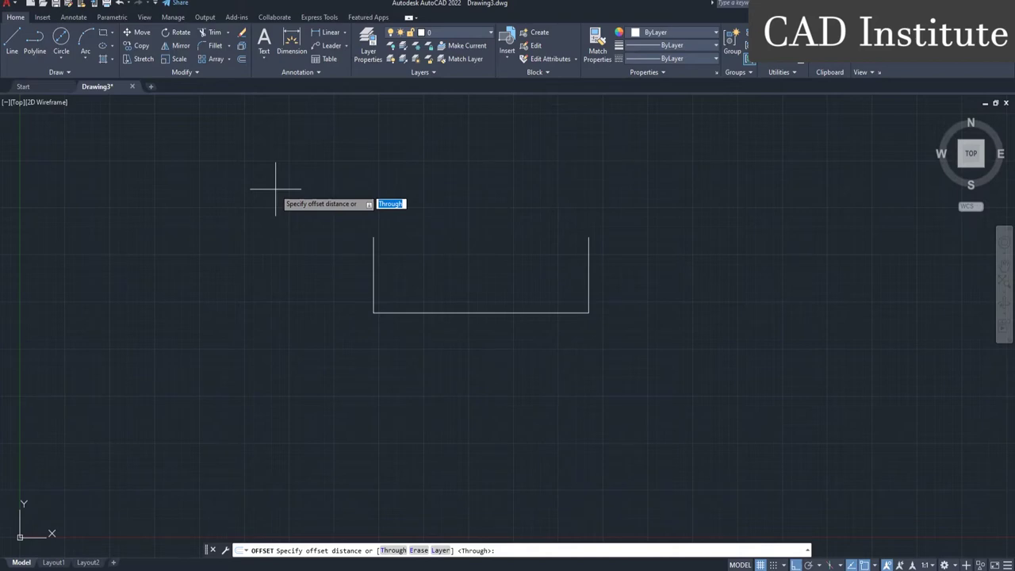
text(1)
key(Return)
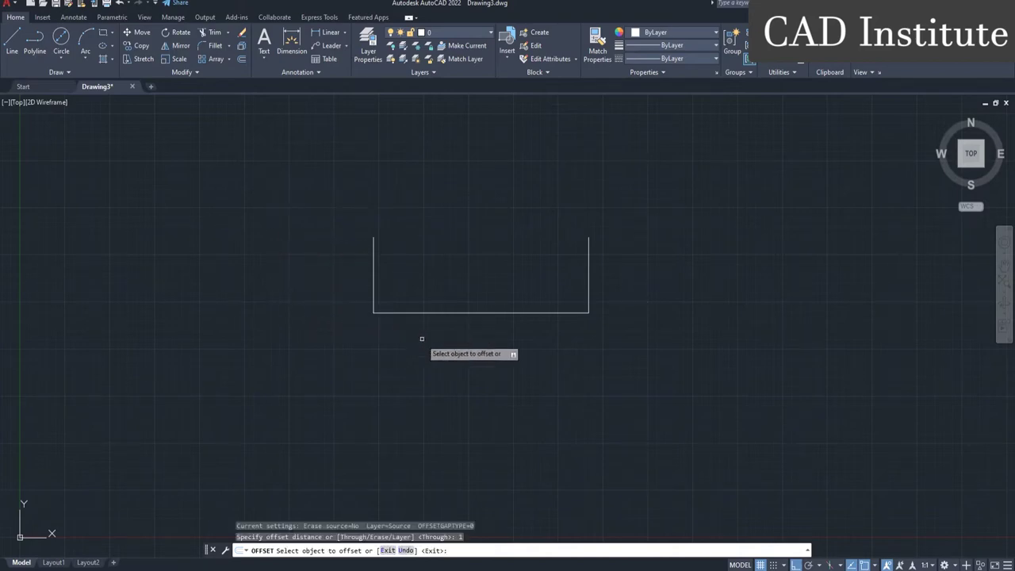
click(489, 314)
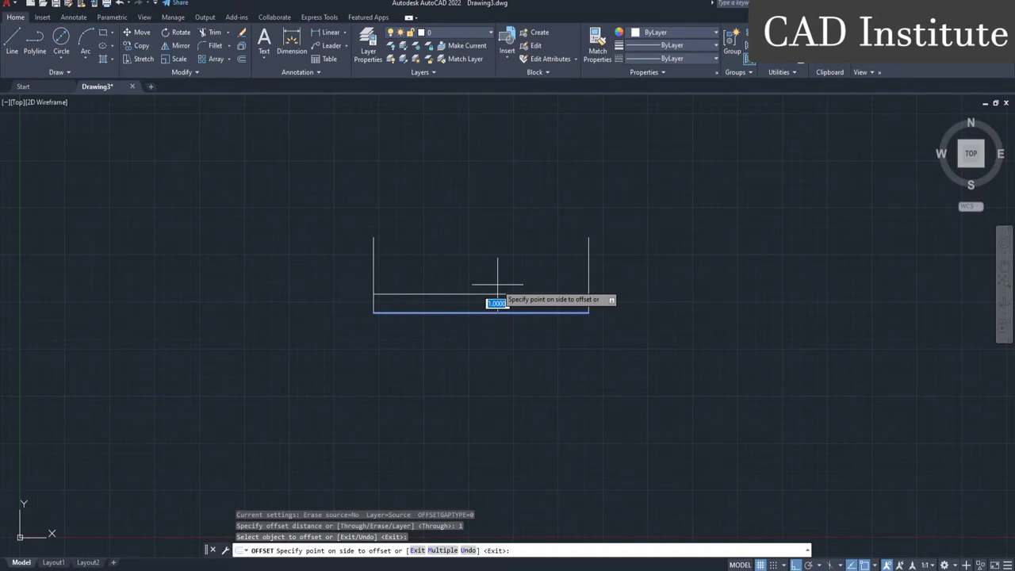
click(498, 283)
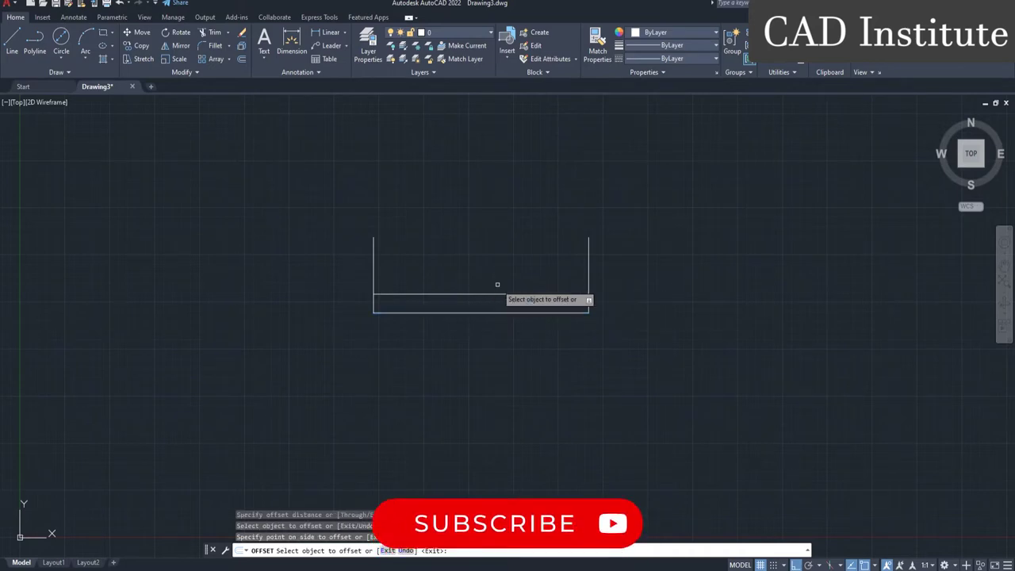
key(Return)
scroll(489, 236, down, 1)
scroll(492, 236, up, 1)
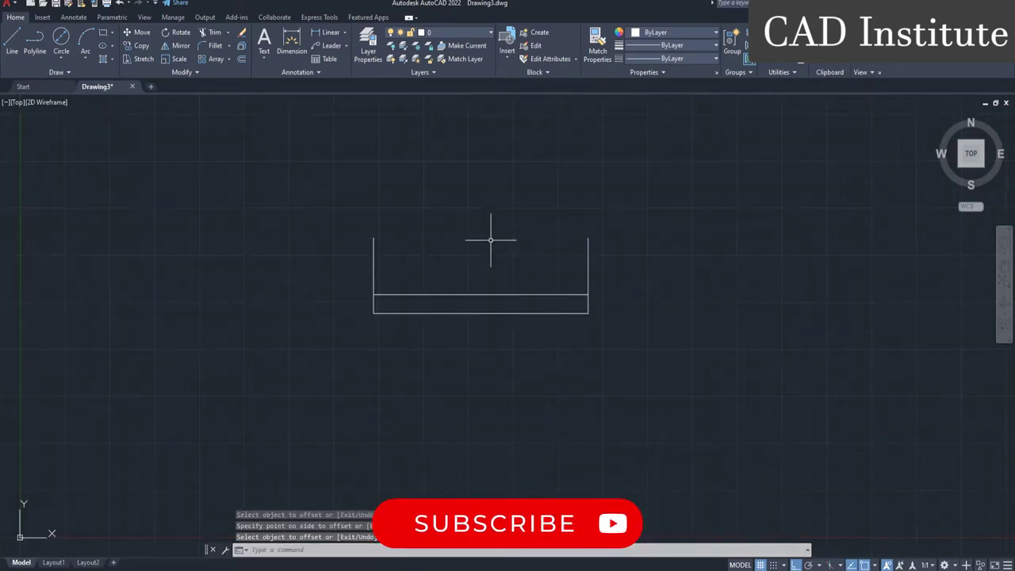
middle_drag(492, 235, 468, 253)
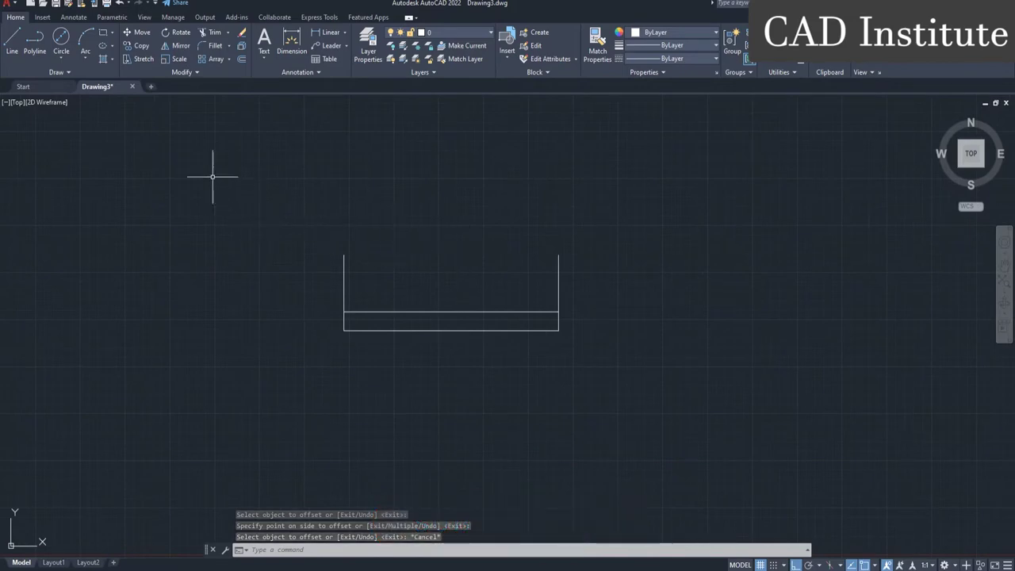
Place a vertical construction line 2 units left of the bottom-right corner
click(67, 72)
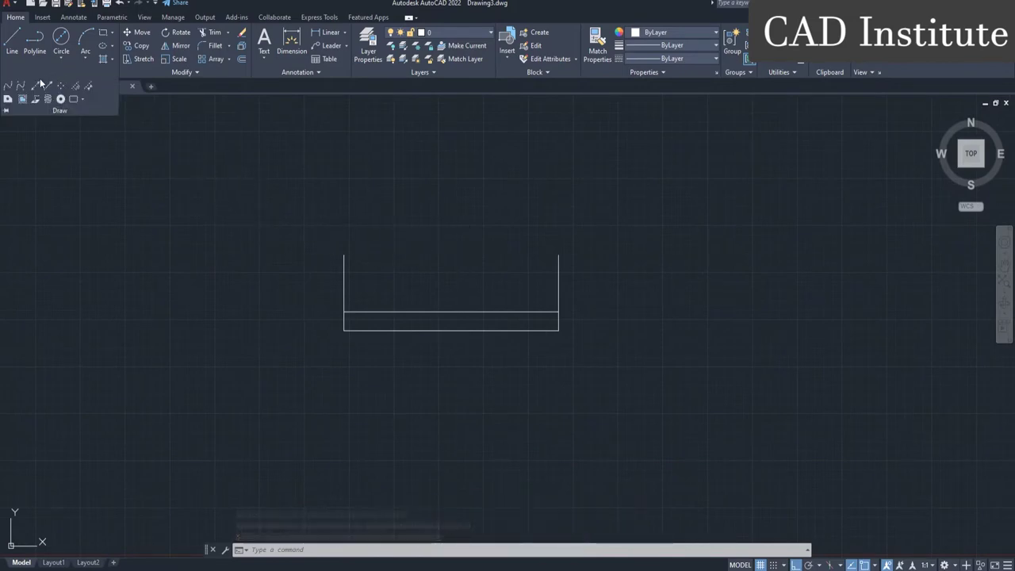
click(35, 86)
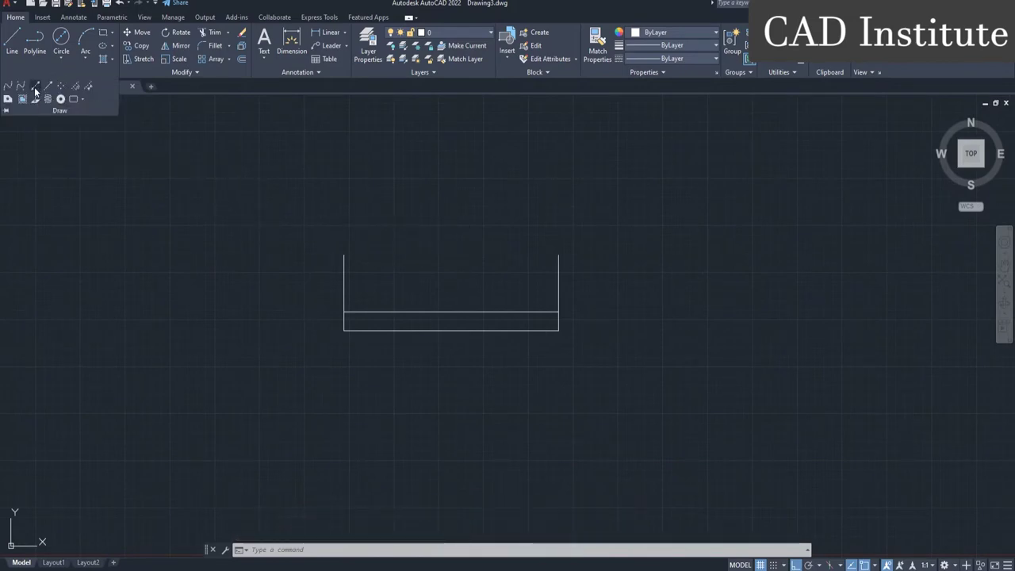
scroll(443, 255, up, 1)
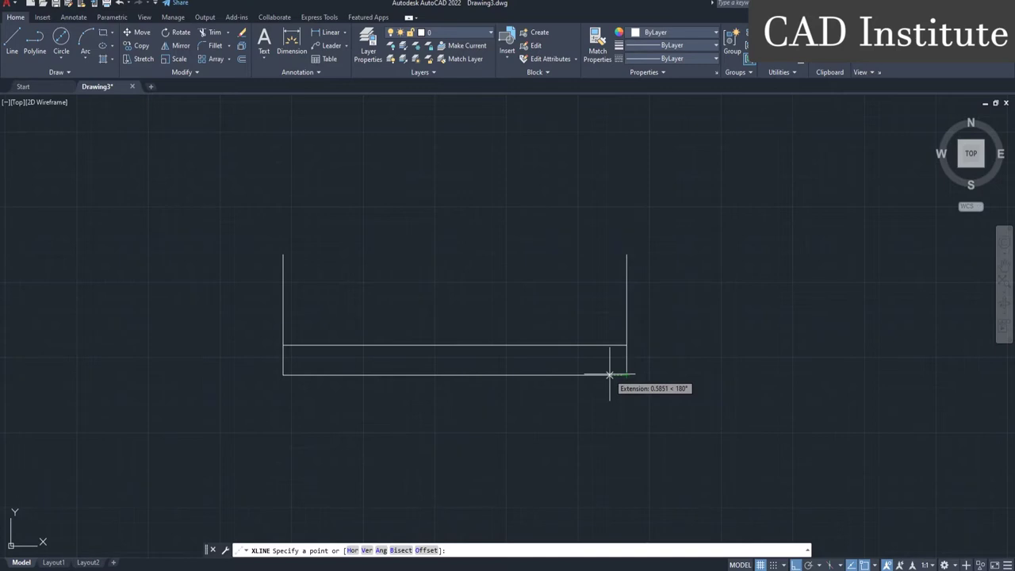
text(2)
key(Return)
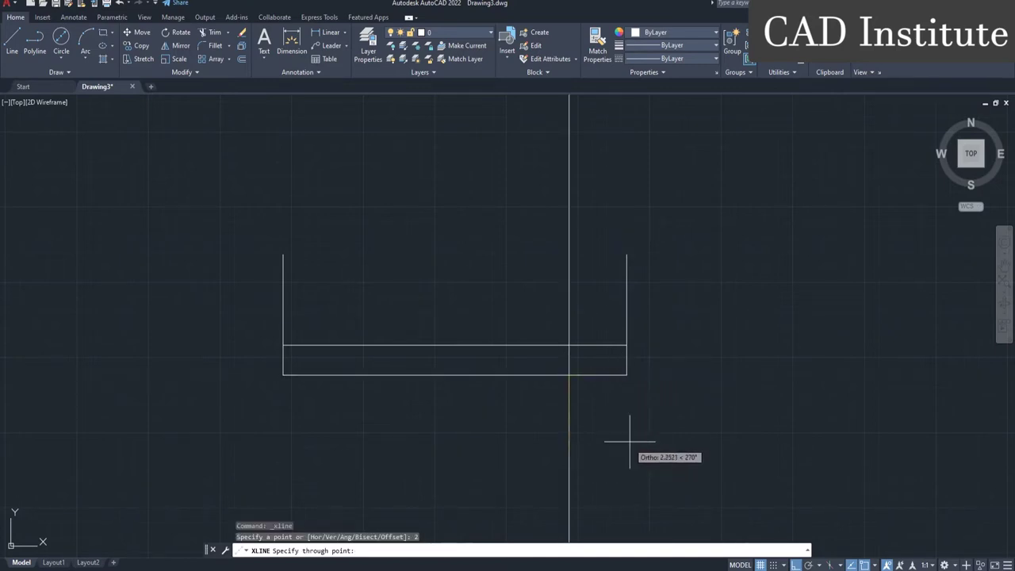
click(574, 204)
key(Escape)
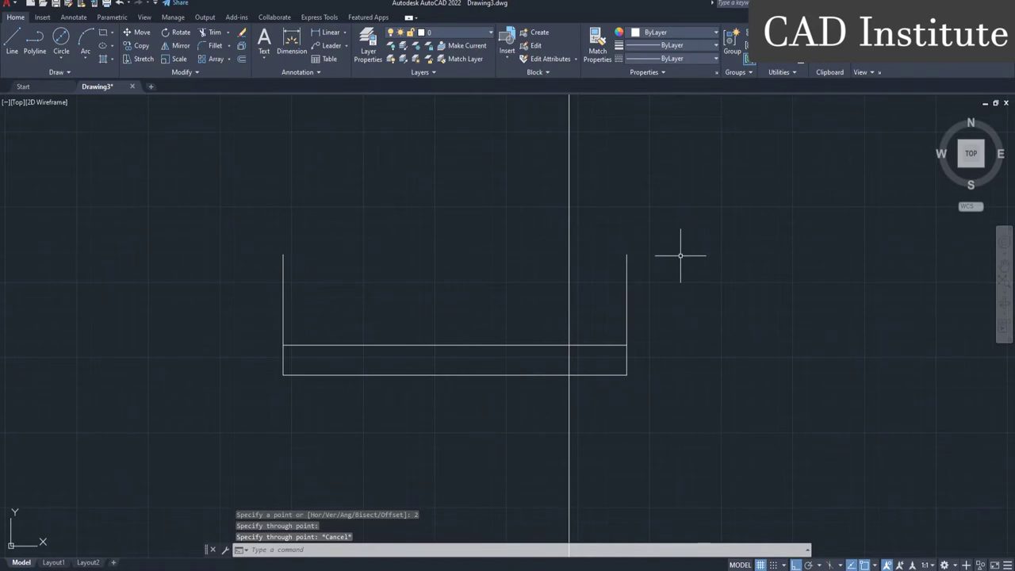
key(Return)
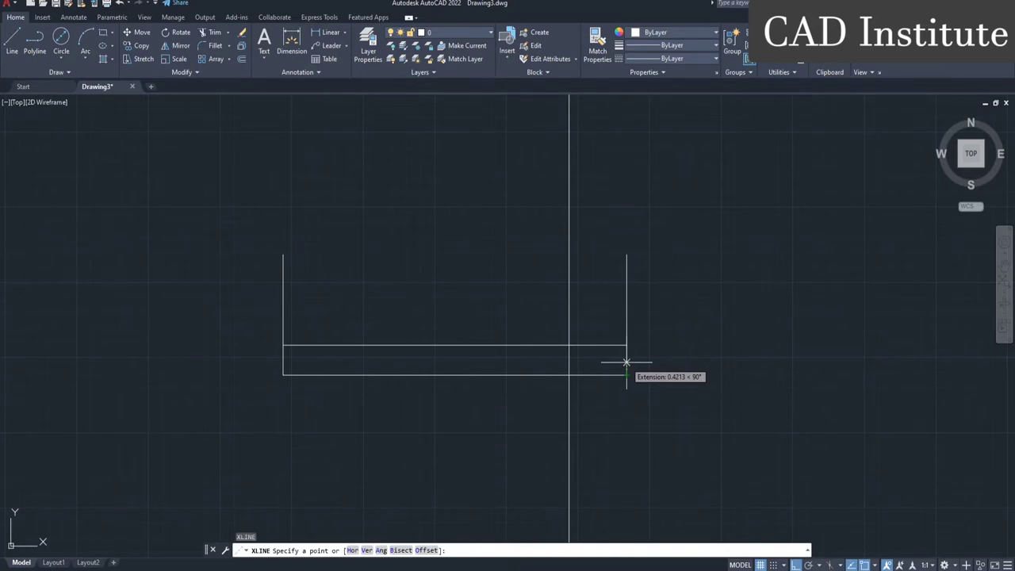
Place a horizontal construction line 2.5 units above the bottom-right corner
text(2.)
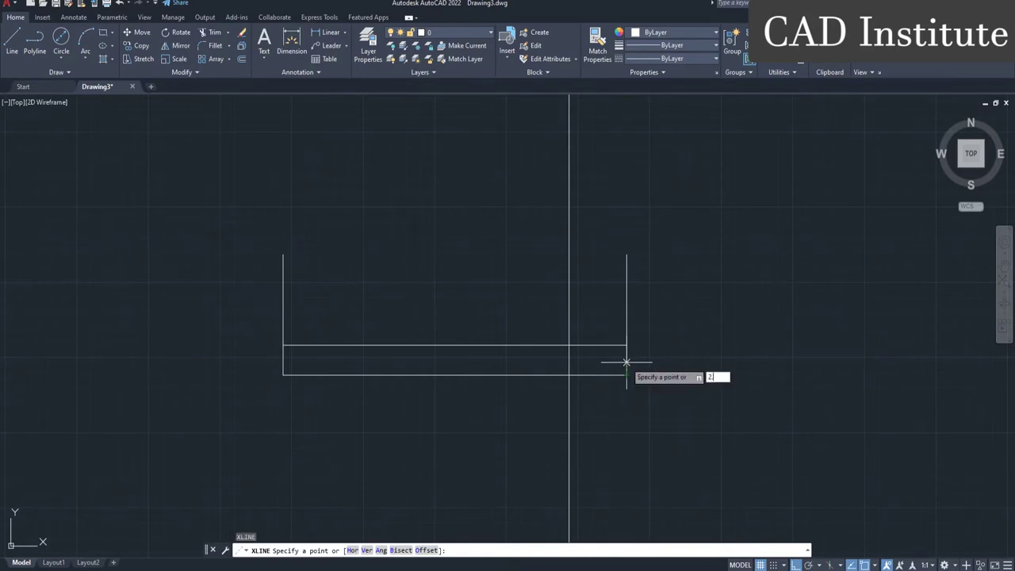
text(5)
key(Return)
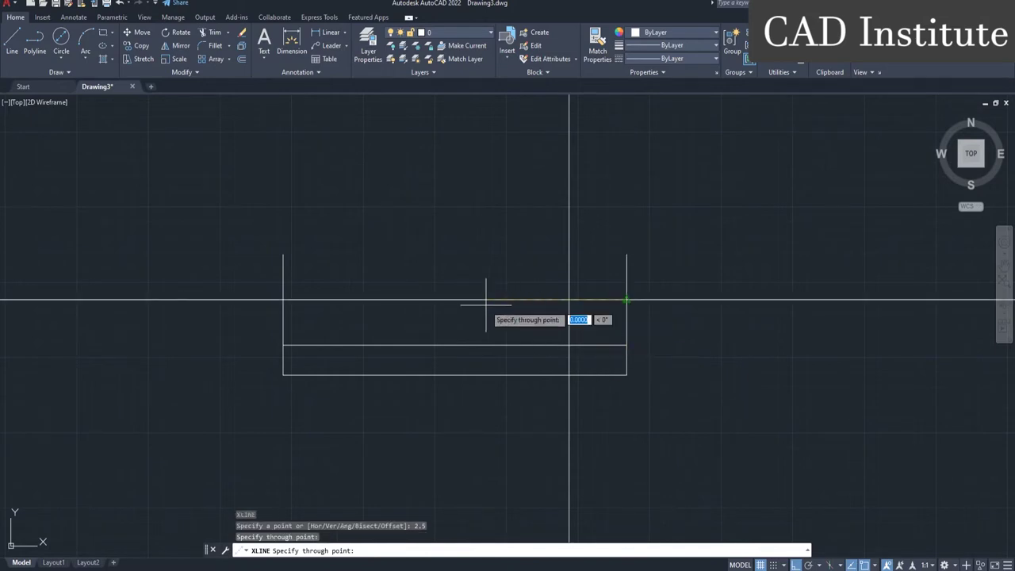
key(Escape)
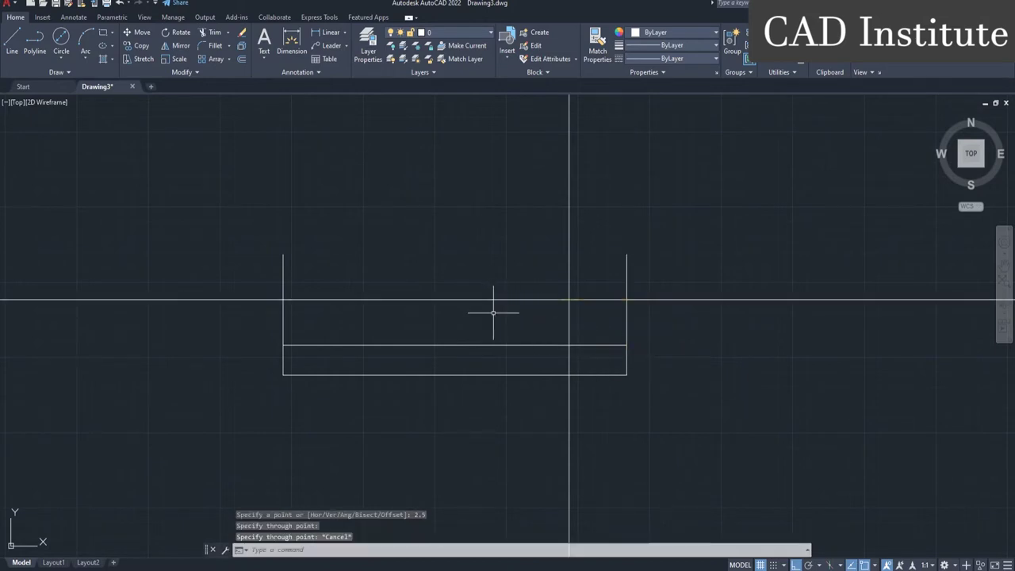
scroll(699, 344, down, 2)
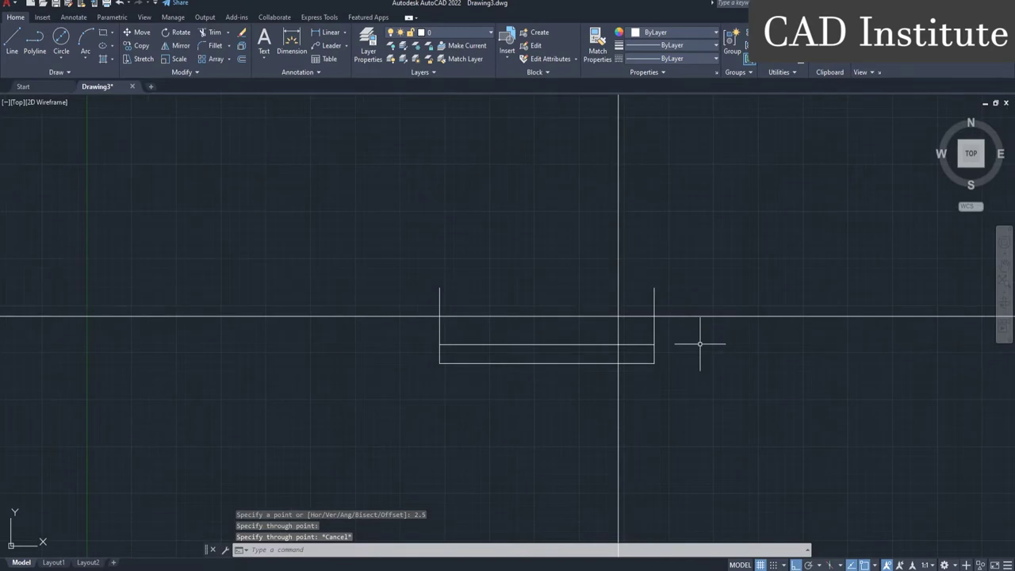
scroll(700, 344, up, 2)
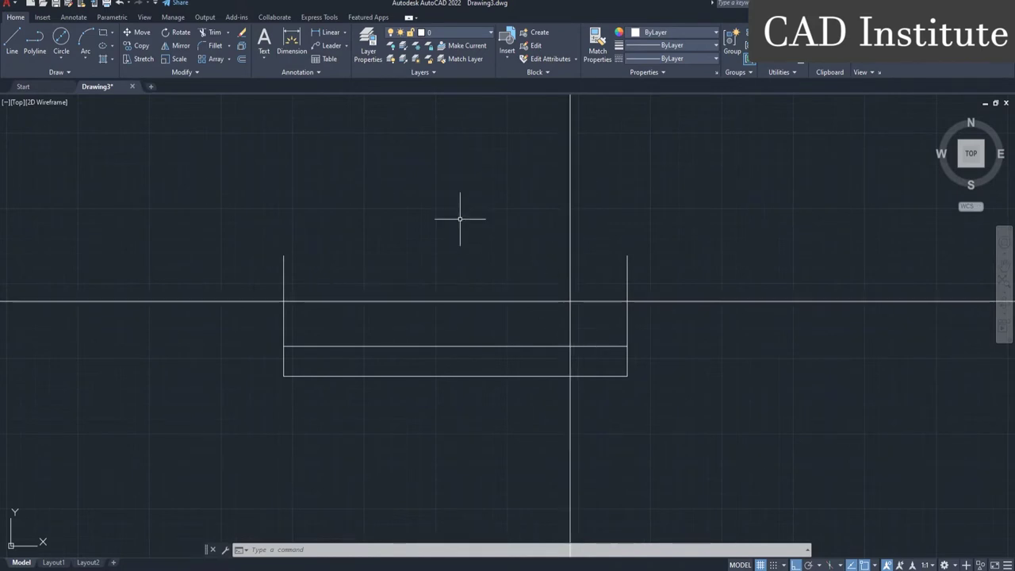
Draw a centre-diameter circle where the two construction lines cross
click(64, 62)
click(76, 100)
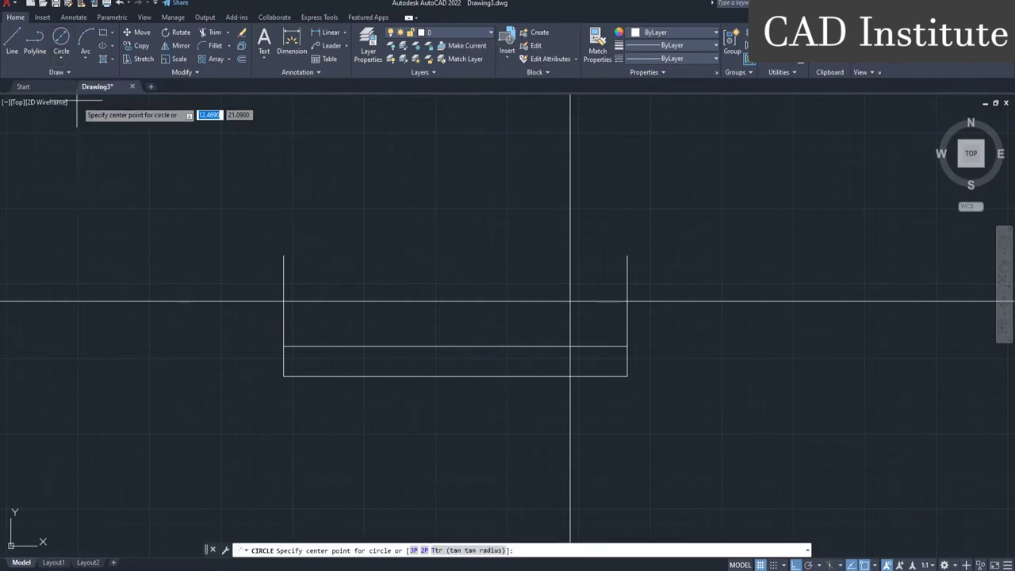
click(570, 301)
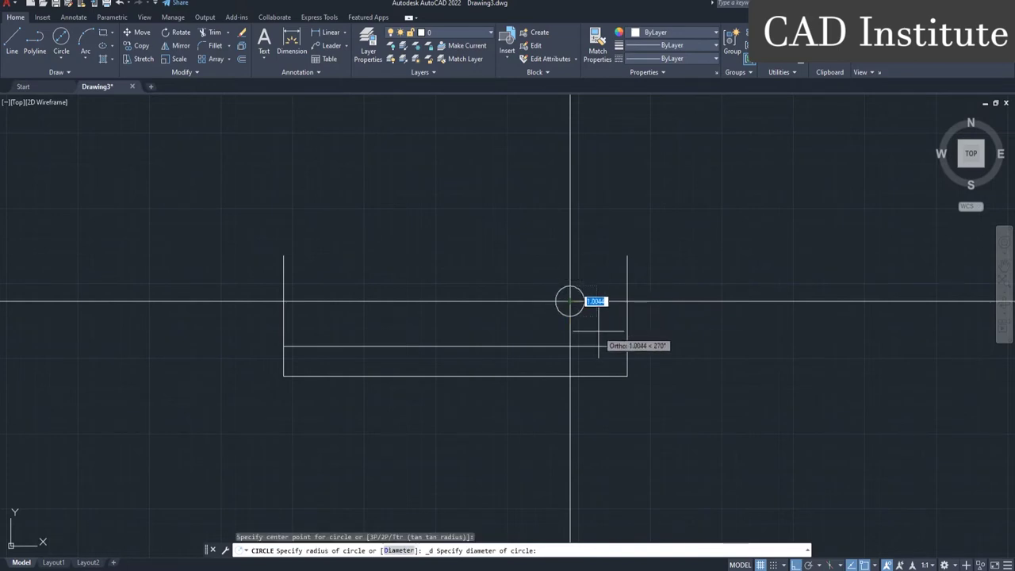
text(1)
key(Return)
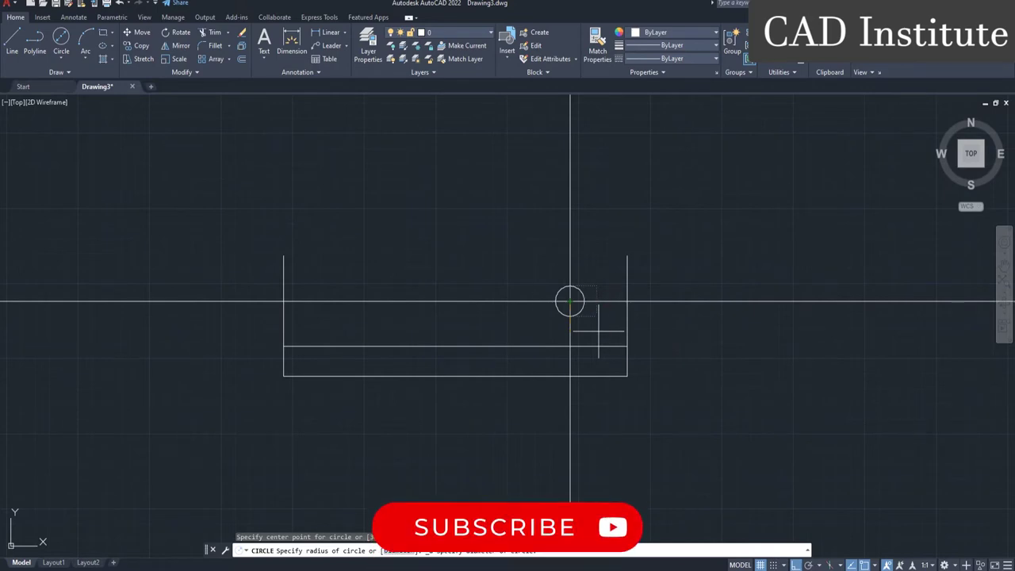
click(598, 332)
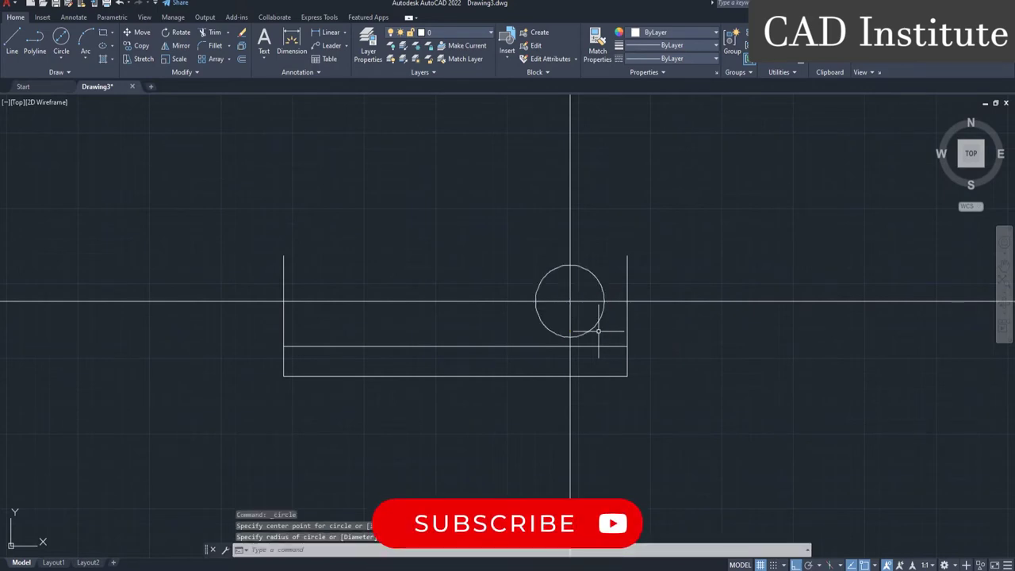
Add a concentric 1.52-diameter circle on the same centre
click(61, 37)
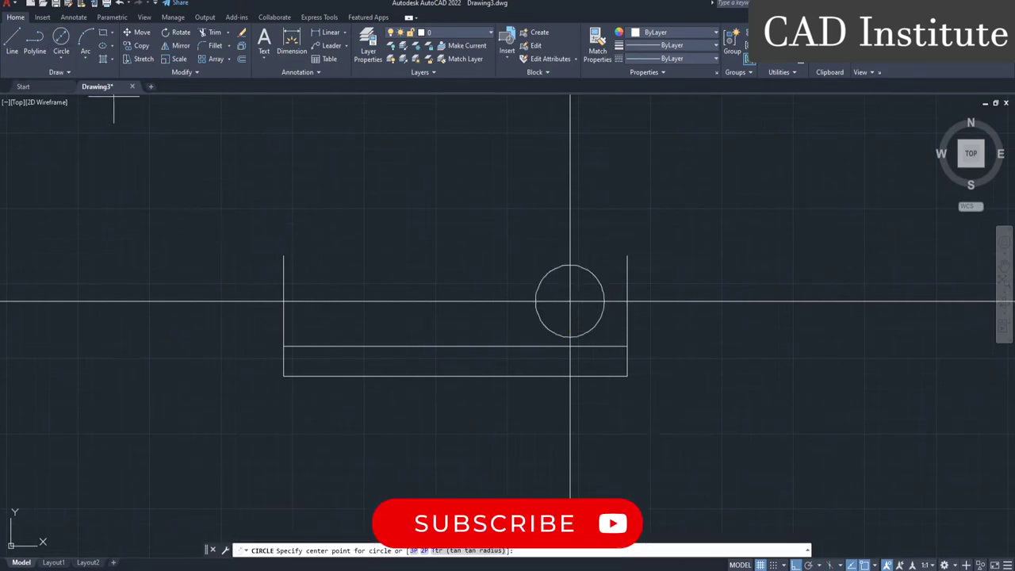
click(569, 301)
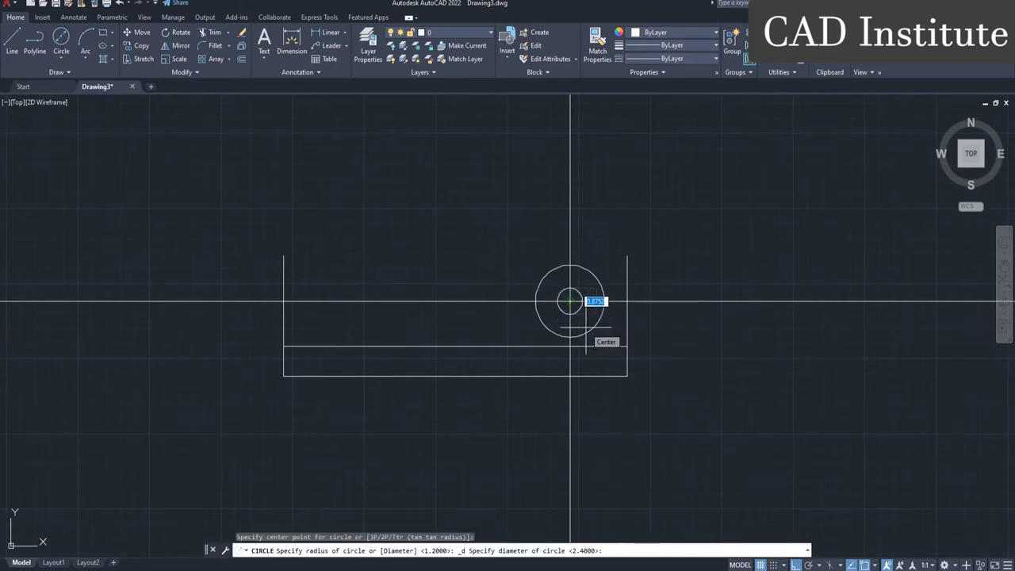
text(1.52)
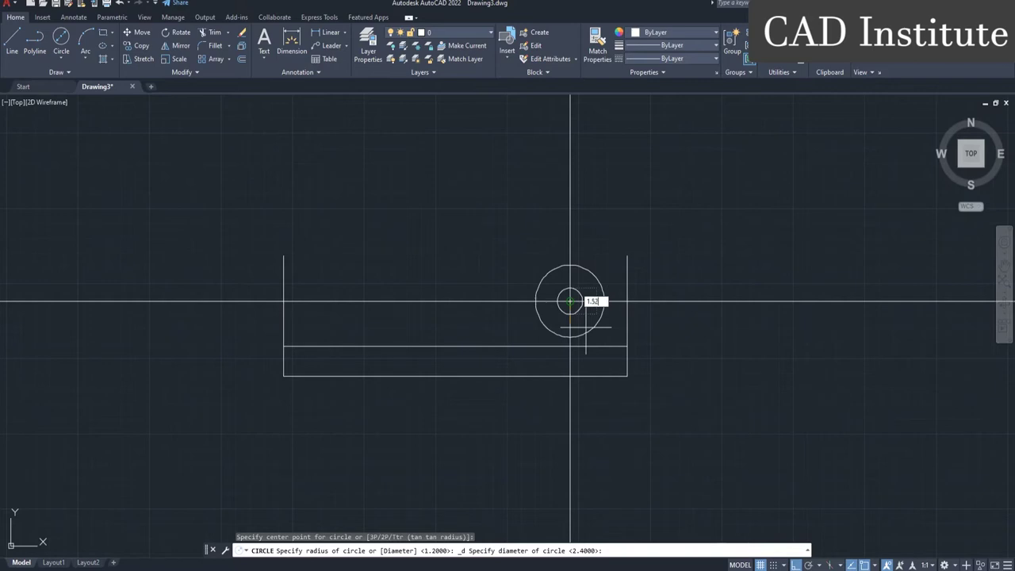
key(Return)
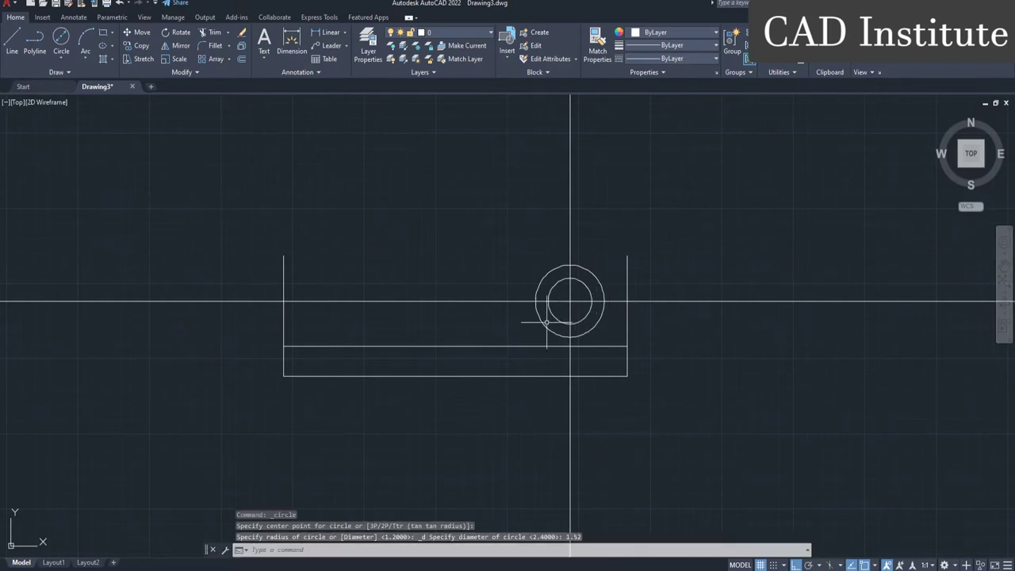
Draw a short vertical line from the bottom edge's midpoint up to the offset line
click(11, 41)
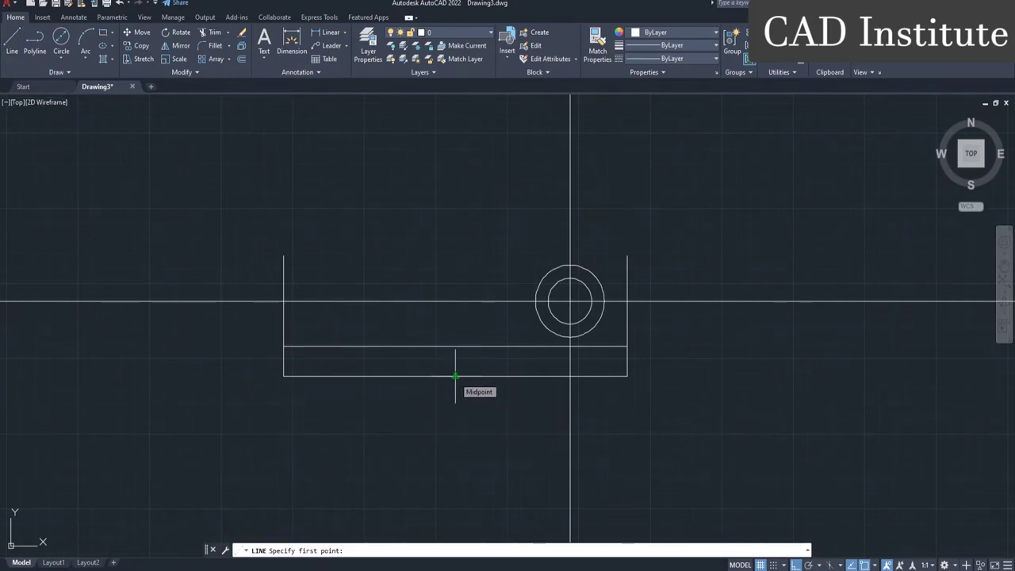
click(455, 376)
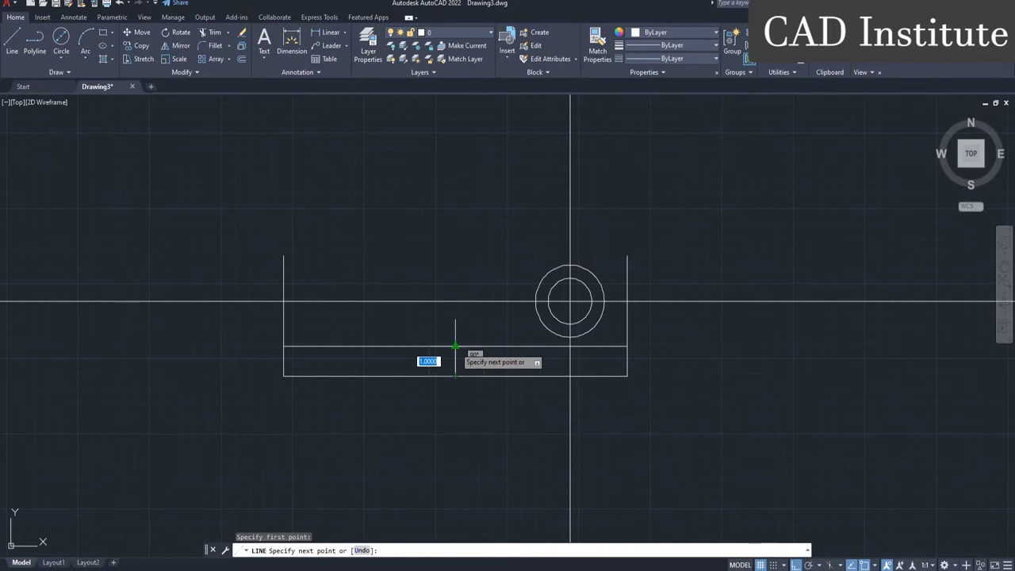
click(455, 346)
key(Escape)
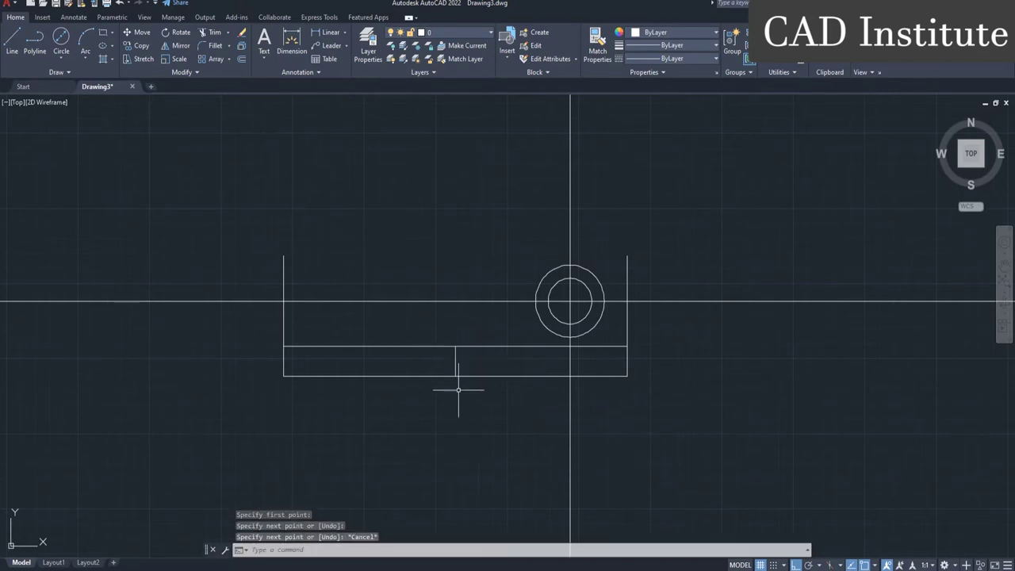
scroll(458, 390, up, 2)
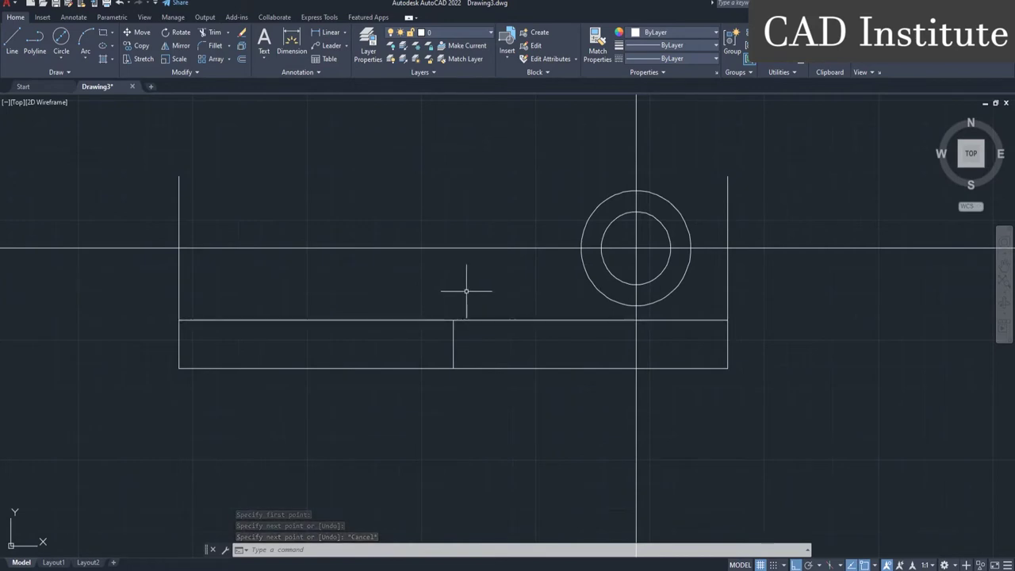
scroll(466, 291, down, 2)
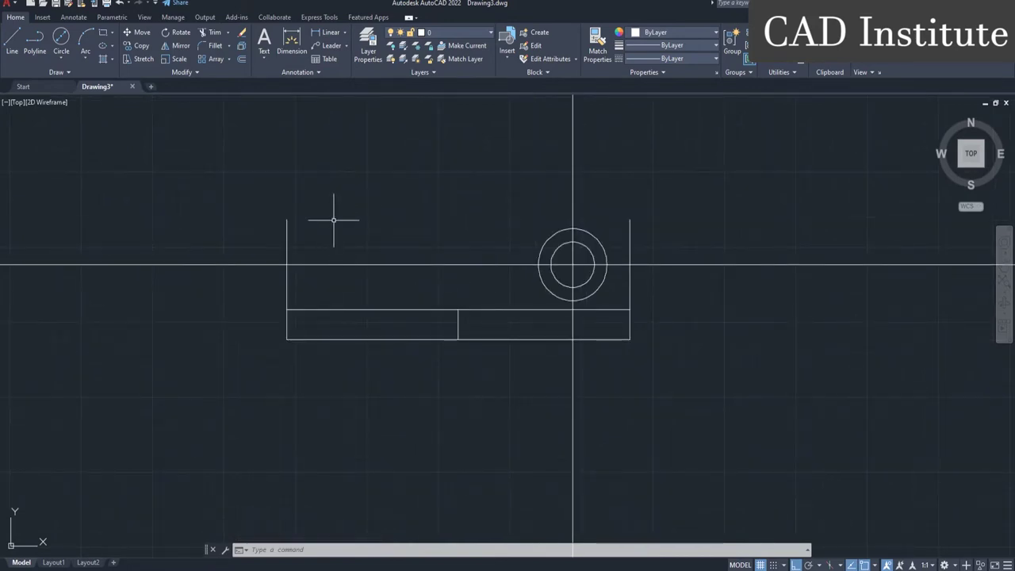
Mirror both concentric circles across the middle divider line, keeping the originals
click(180, 46)
scroll(478, 265, up, 2)
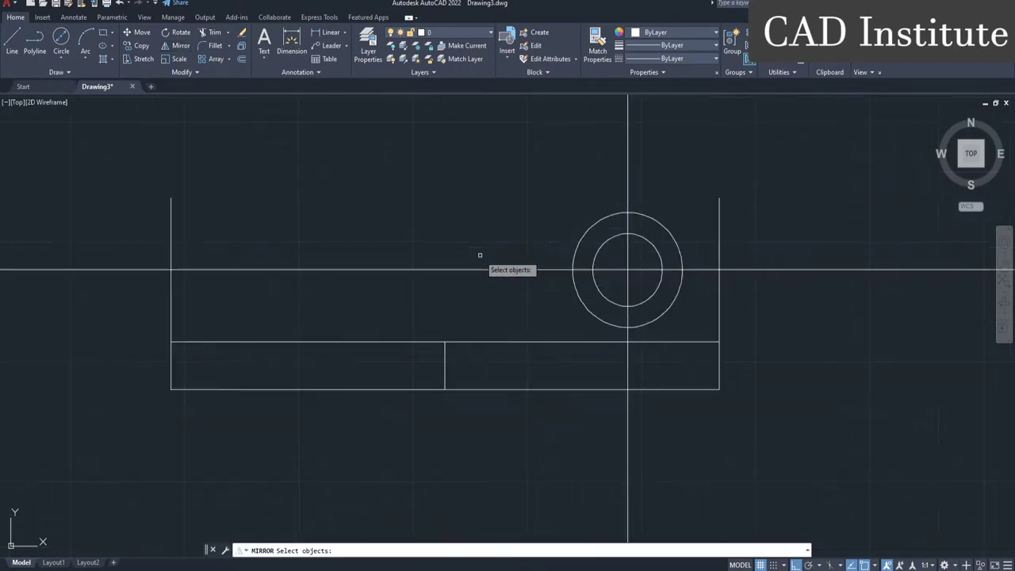
click(590, 227)
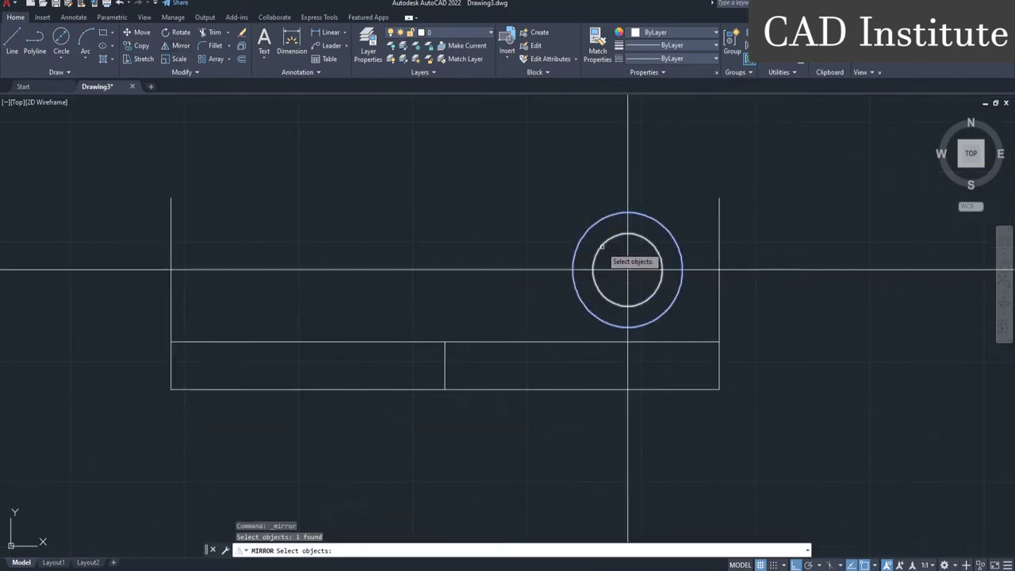
click(602, 247)
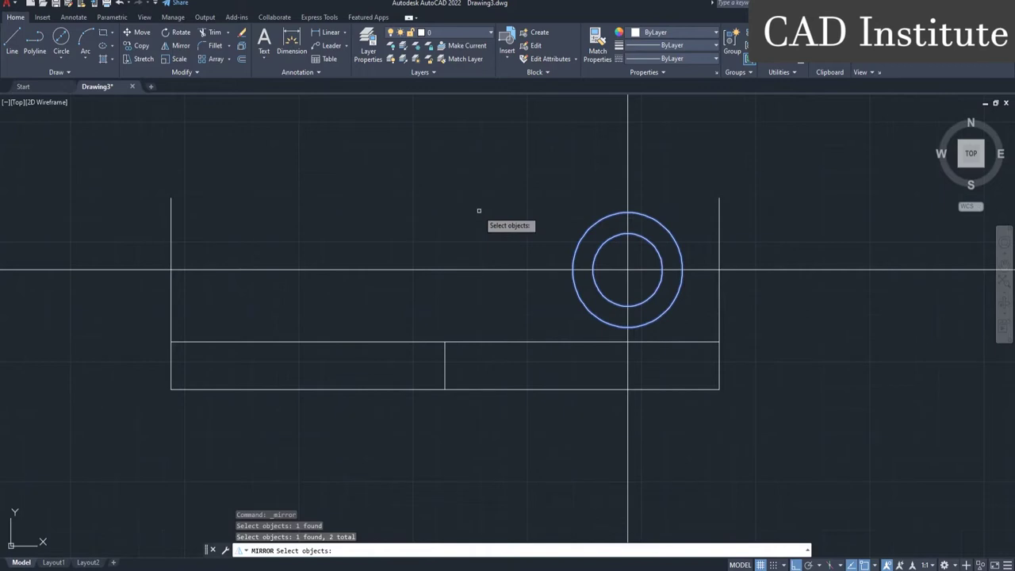
key(Return)
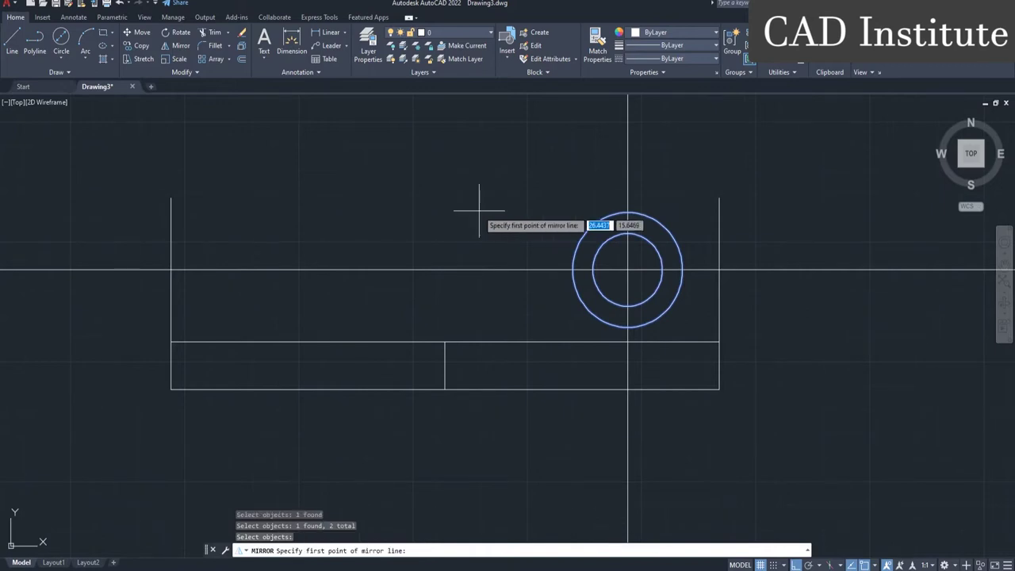
click(445, 342)
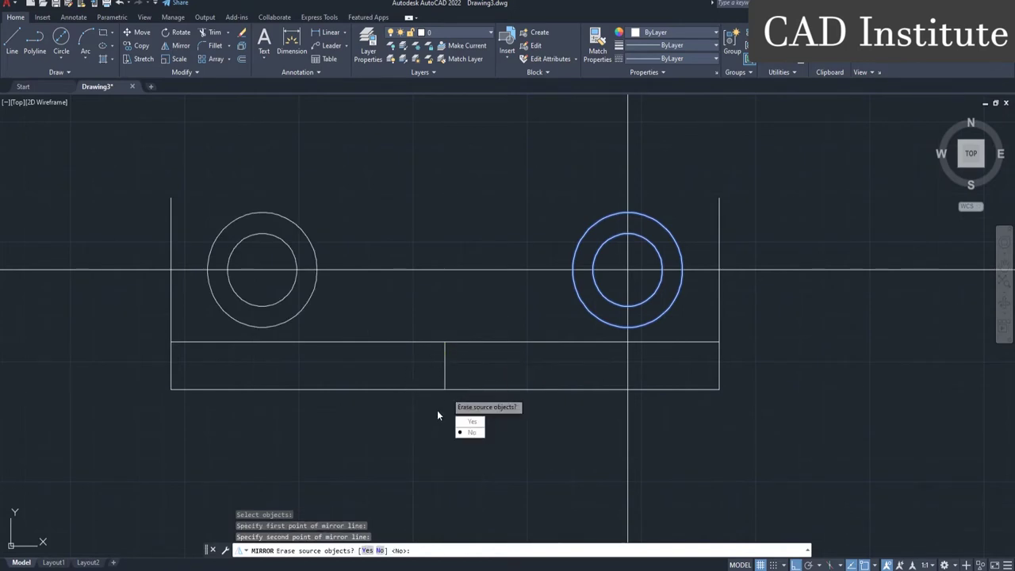
click(471, 433)
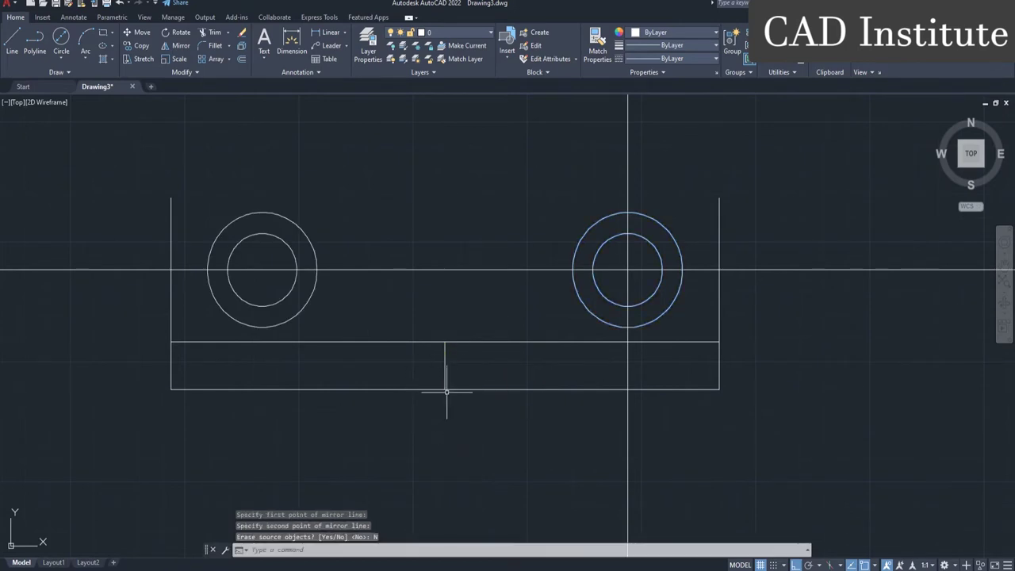
scroll(449, 371, down, 2)
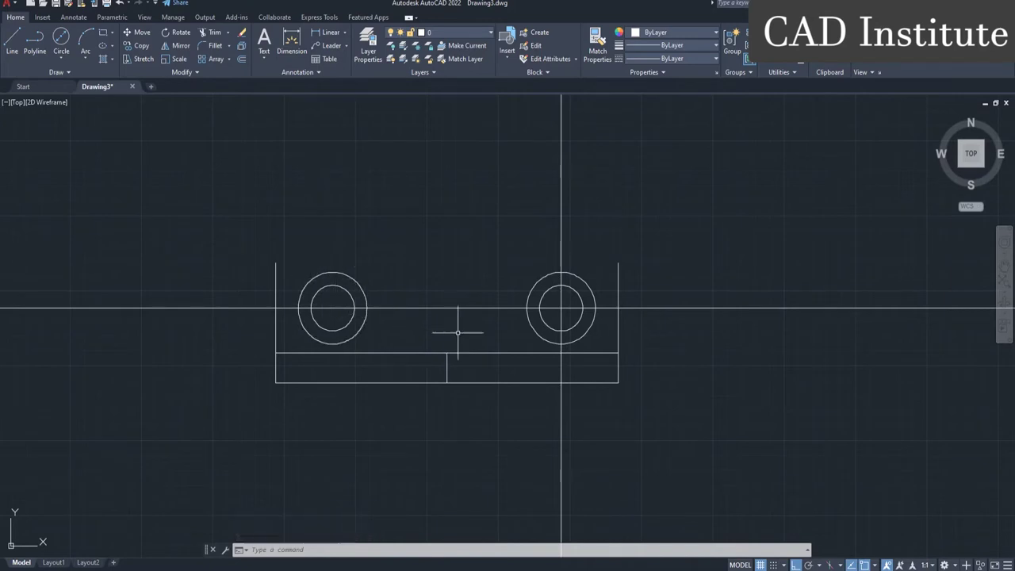
Erase the horizontal and vertical construction lines and the short bottom divider
middle_drag(455, 350, 467, 347)
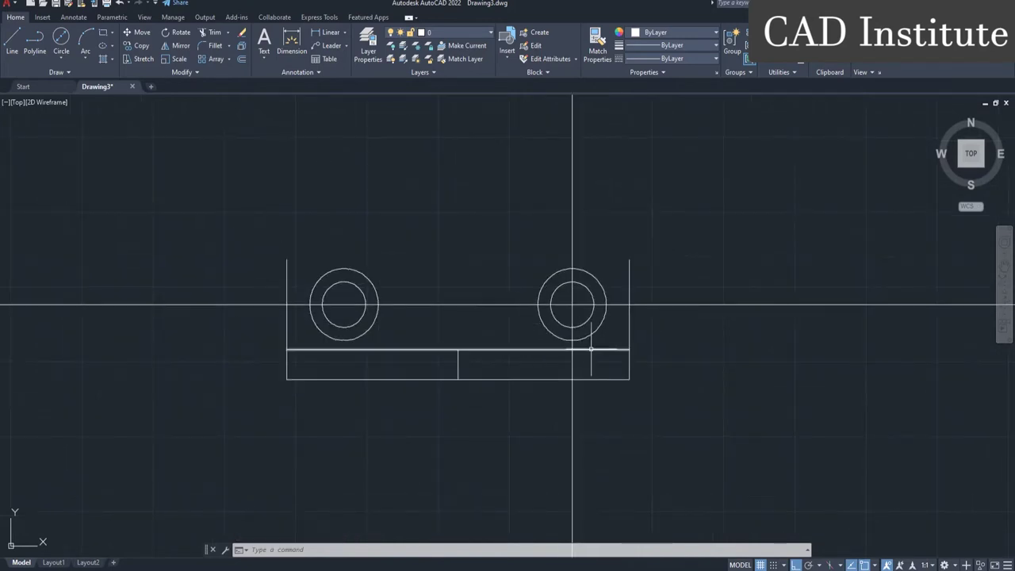
click(771, 326)
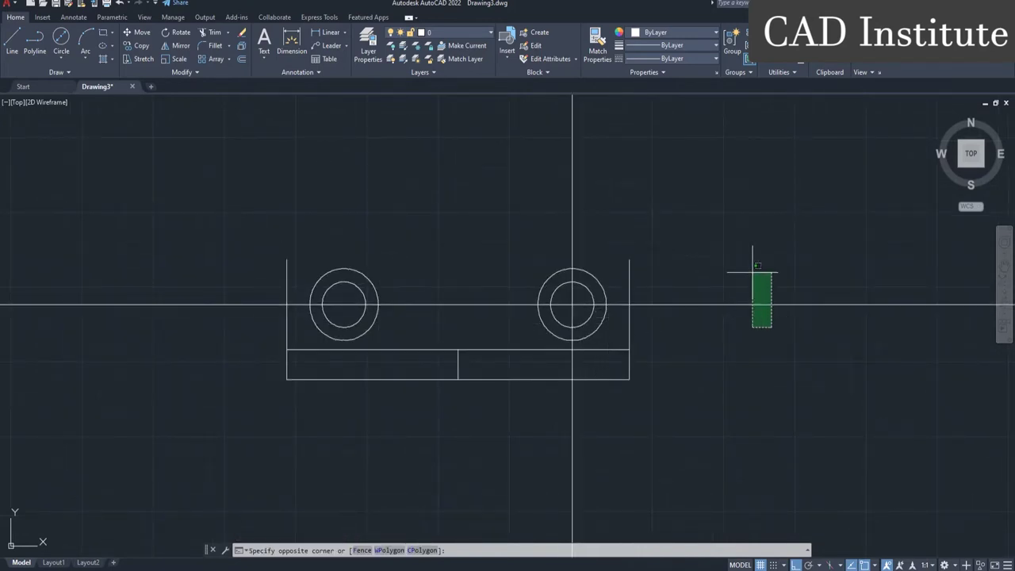
click(753, 272)
key(Delete)
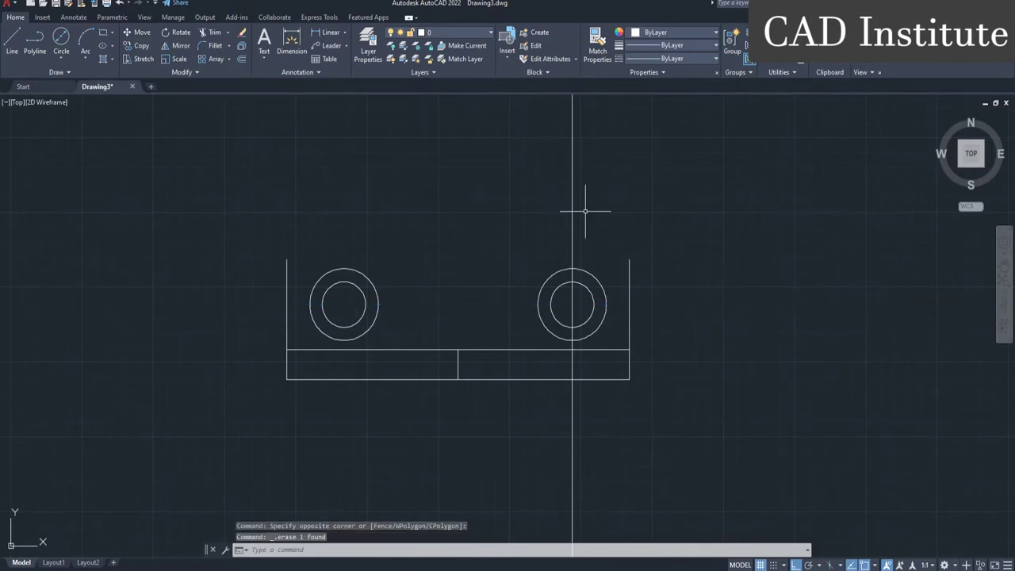
drag(595, 208, 514, 203)
key(Delete)
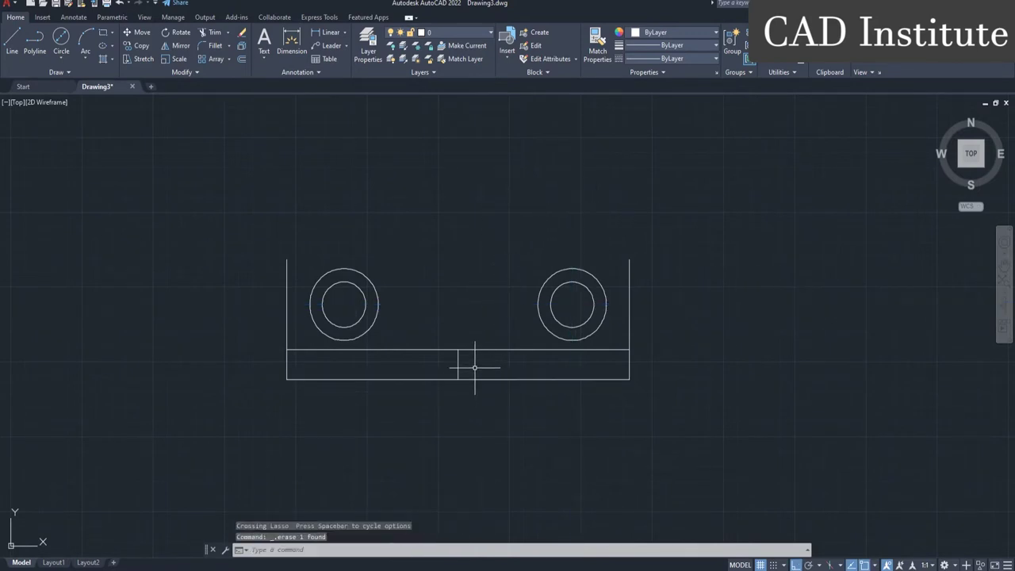
drag(475, 367, 431, 358)
key(Delete)
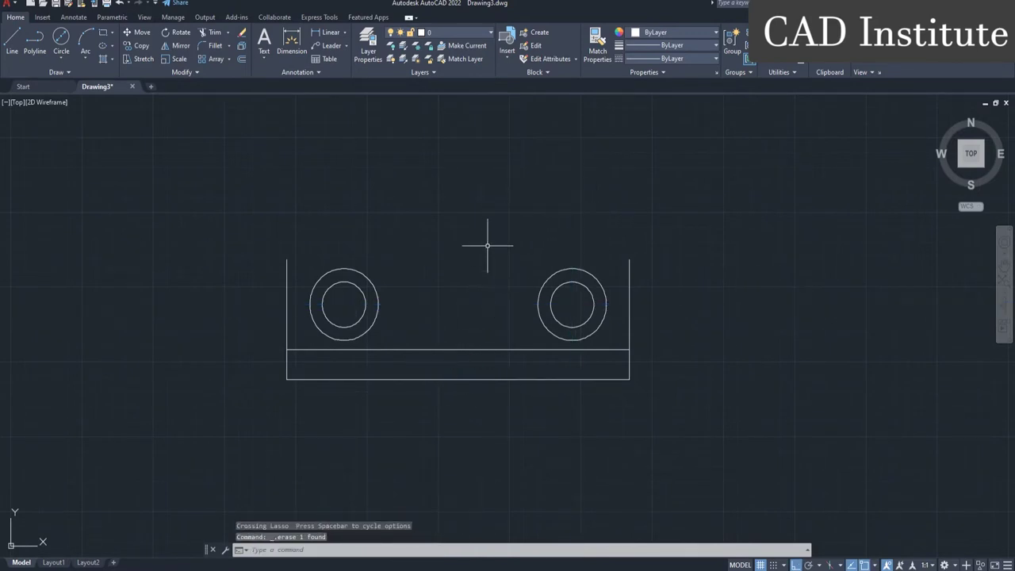
middle_drag(483, 252, 494, 272)
scroll(492, 272, down, 2)
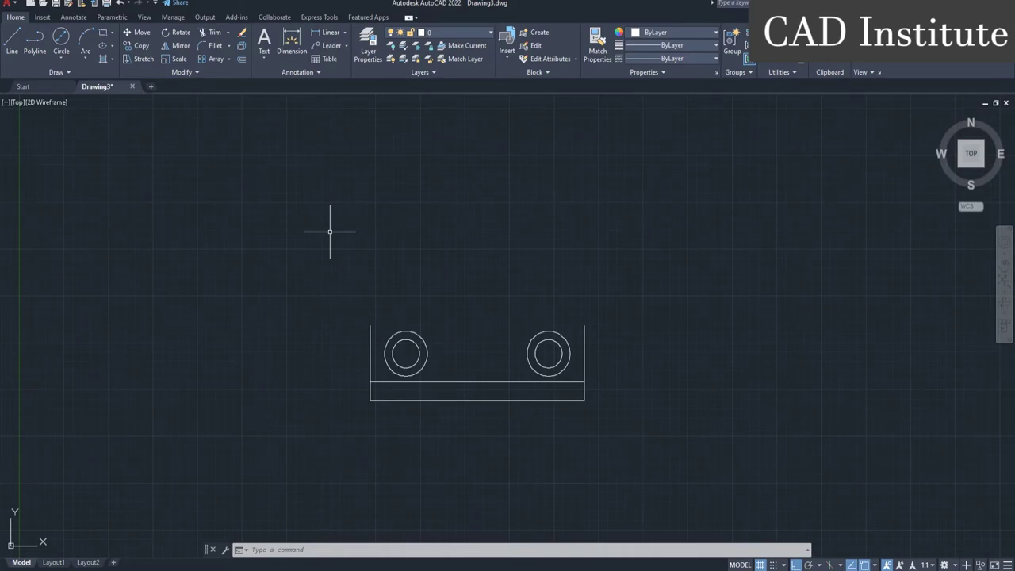
Draw the top edge between the two uprights' top corners, closing the outline
click(12, 39)
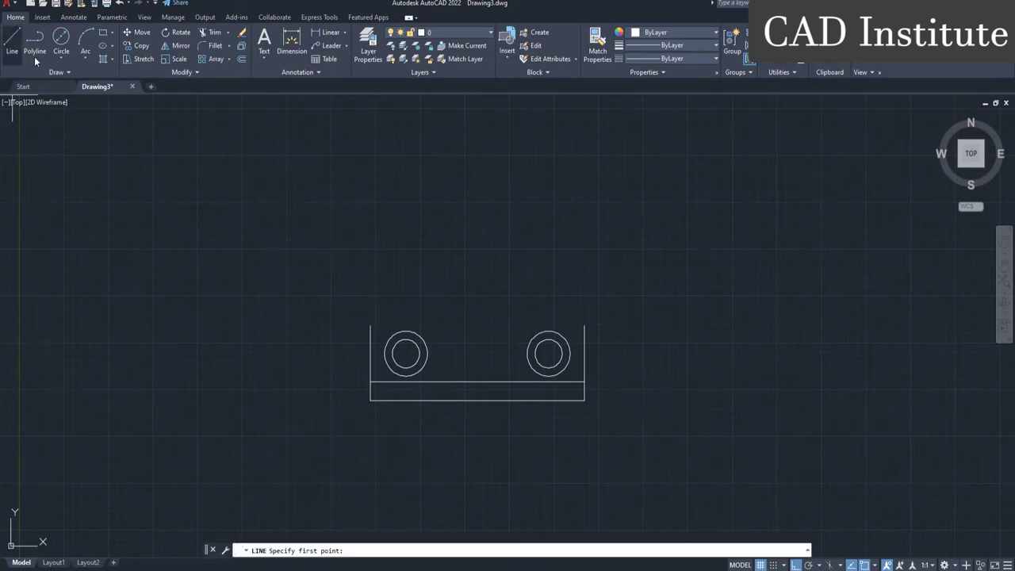
click(371, 325)
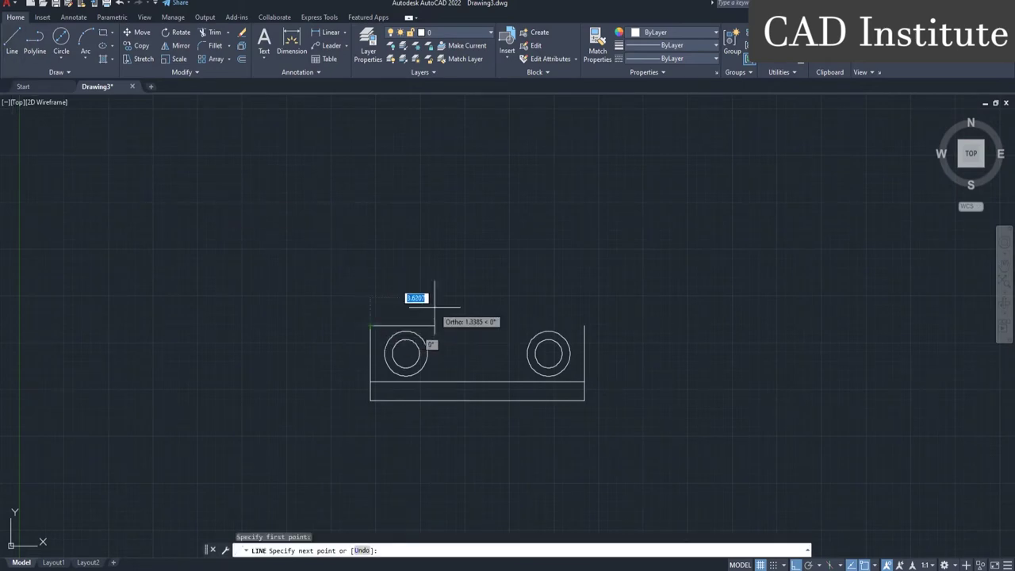
click(583, 326)
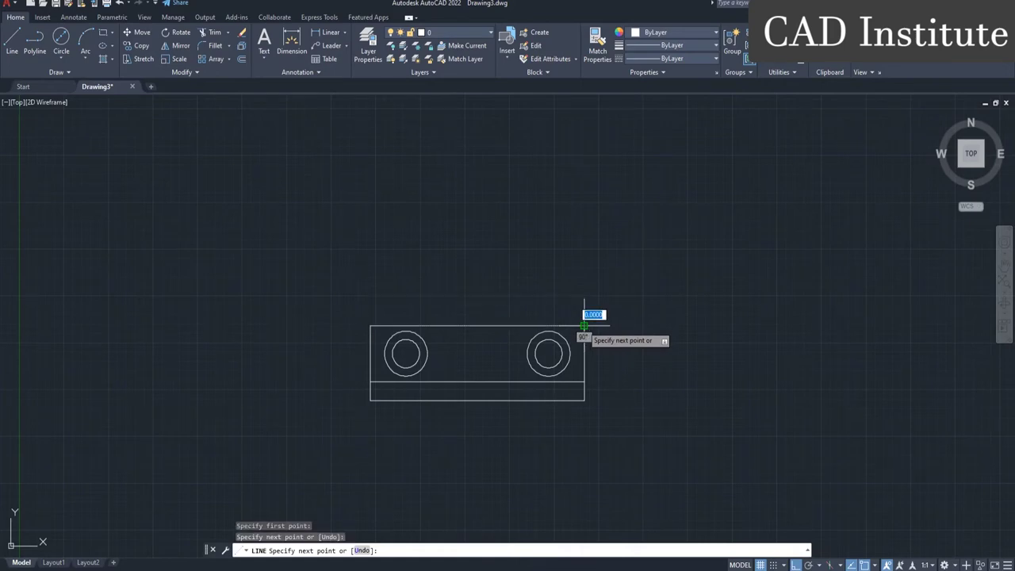
key(Escape)
scroll(590, 306, up, 2)
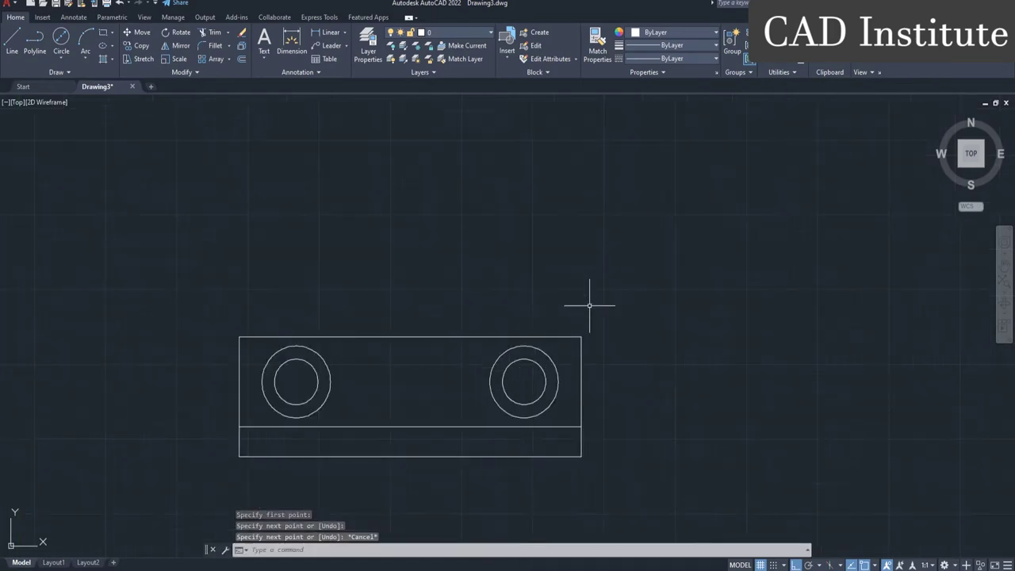
click(68, 72)
Place a vertical construction line through the bottom edge's midpoint
click(35, 85)
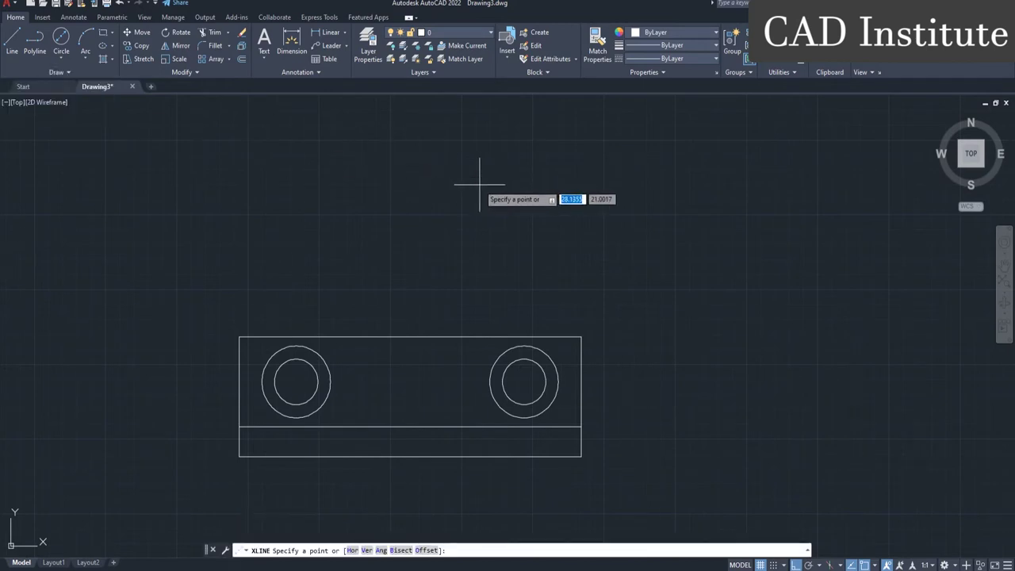
scroll(480, 185, down, 2)
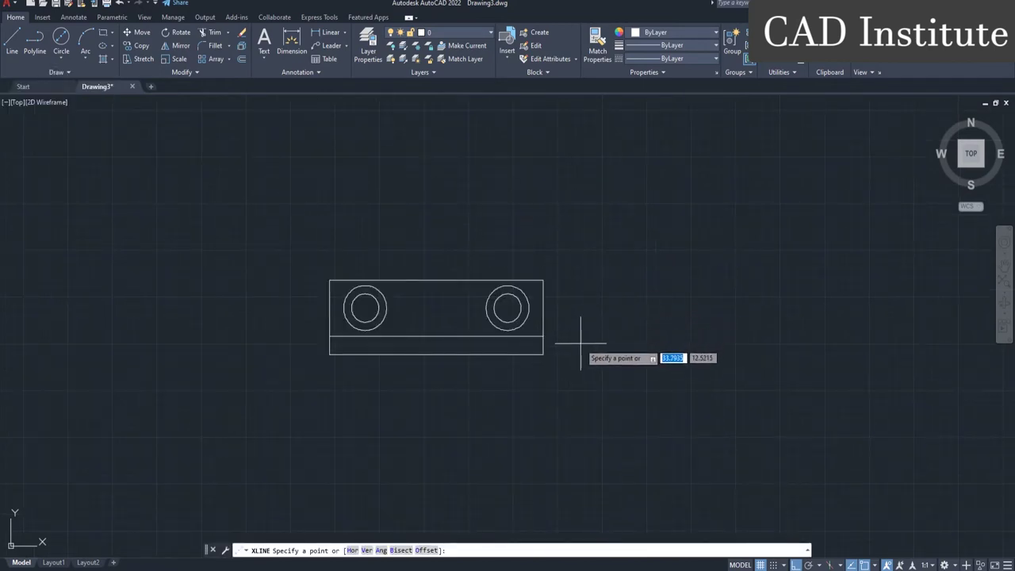
click(436, 353)
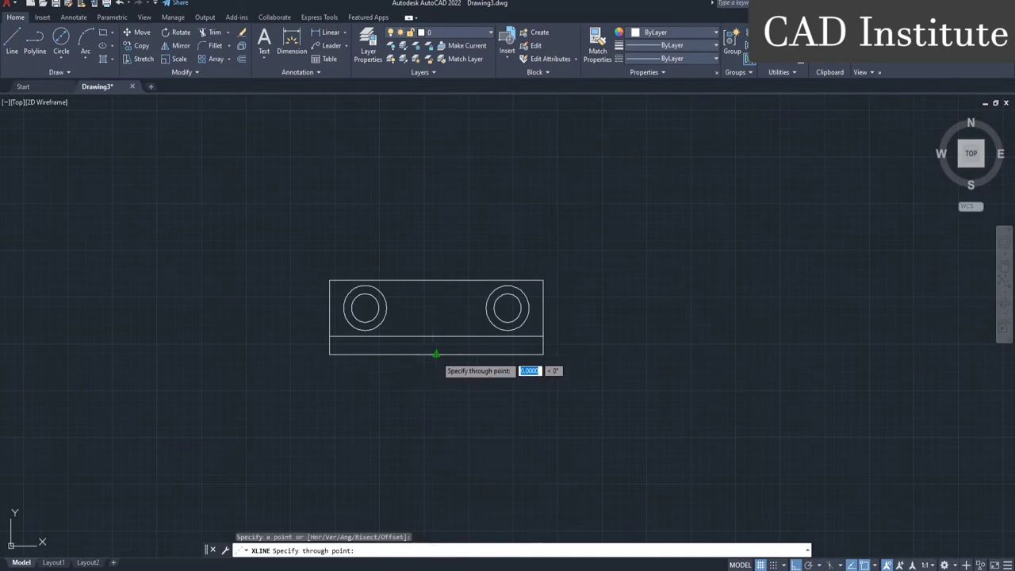
click(440, 422)
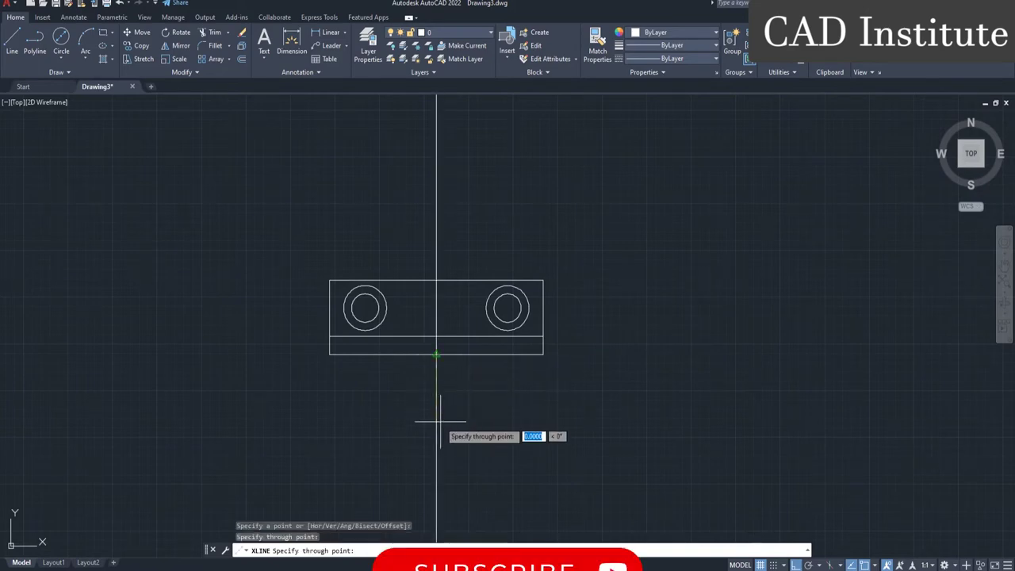
key(Escape)
Place a horizontal construction line 18 units above the bracket base
key(Return)
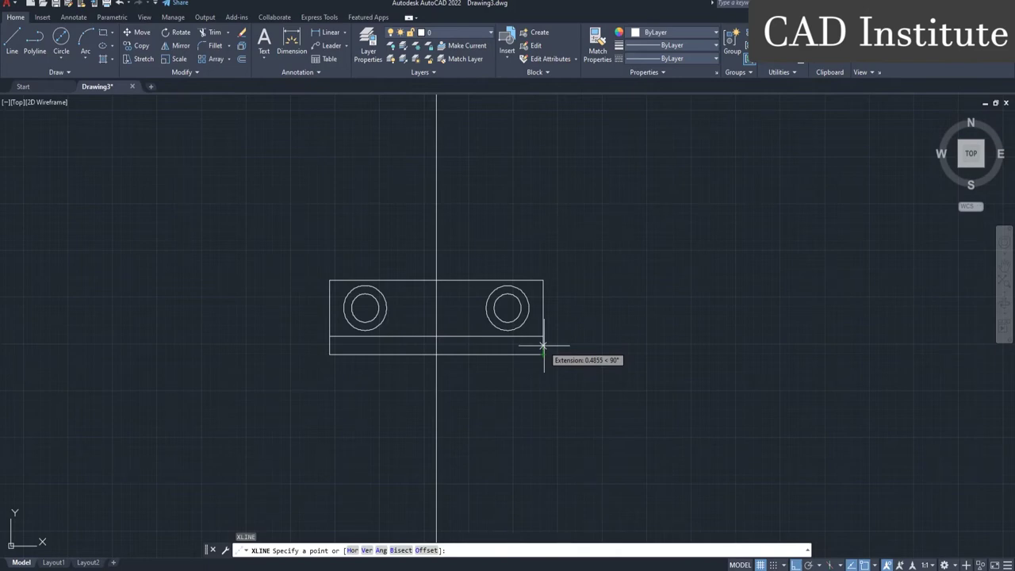
text(18)
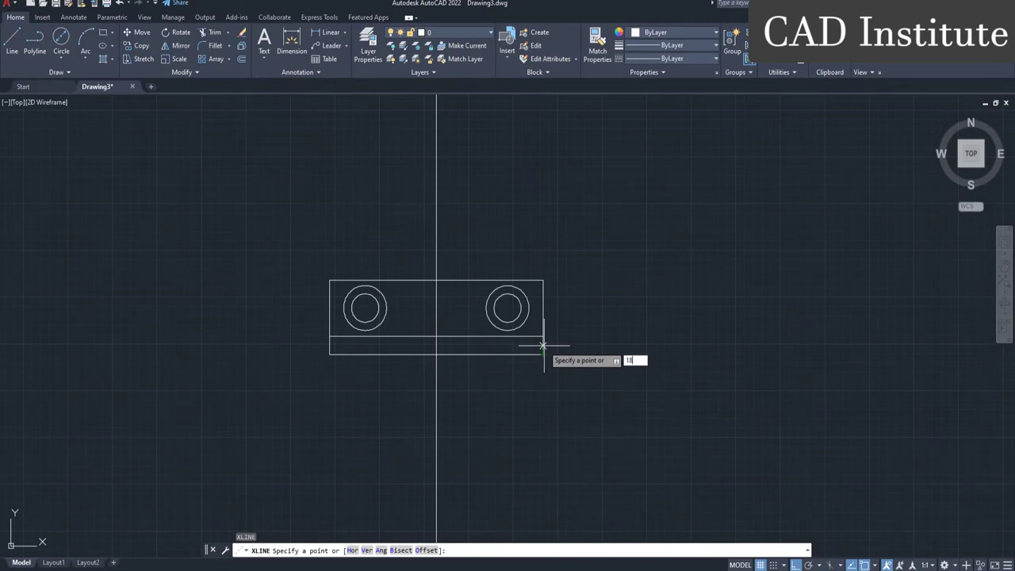
key(Return)
scroll(470, 211, down, 2)
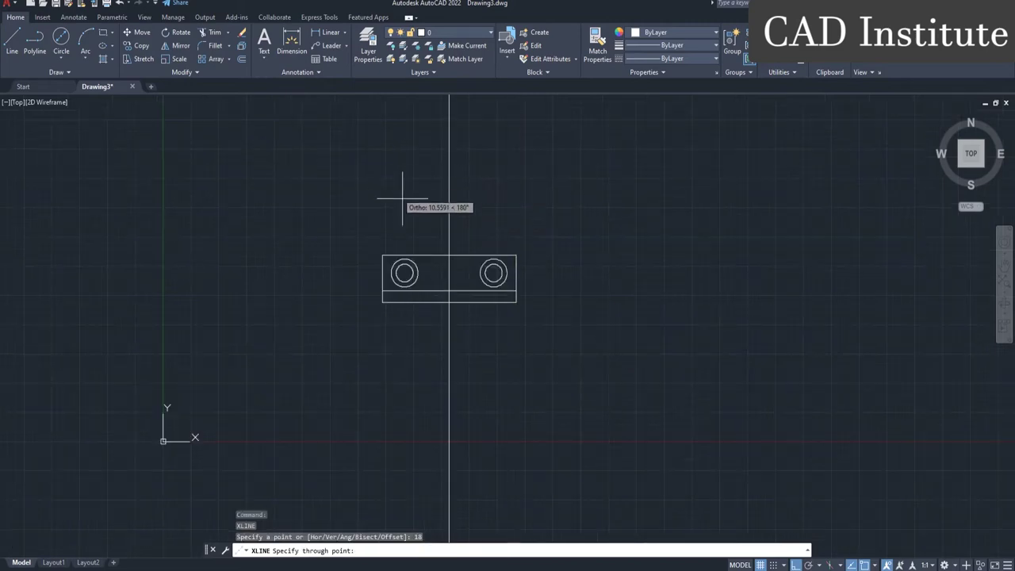
scroll(397, 174, down, 2)
middle_drag(407, 182, 443, 299)
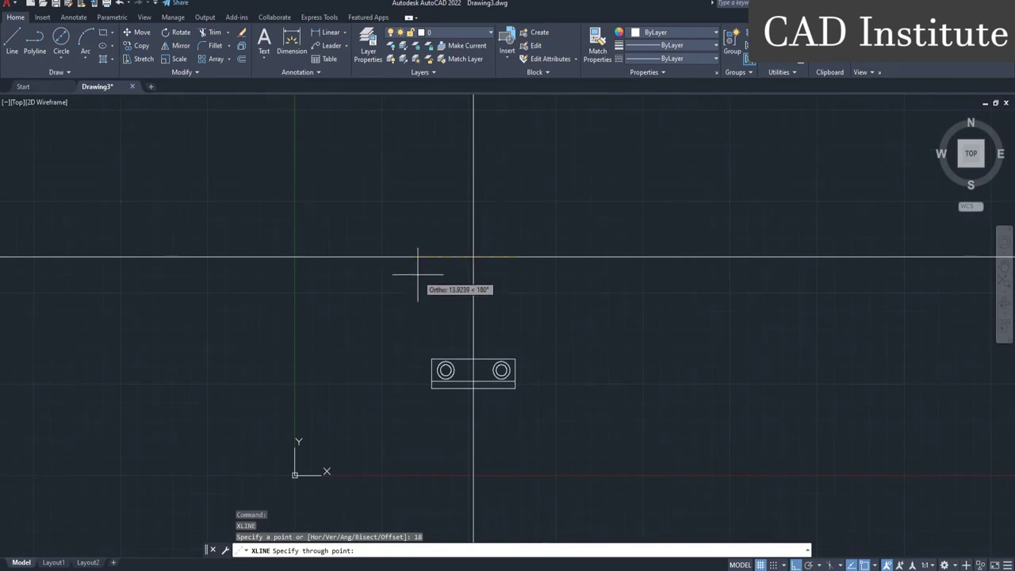
click(419, 275)
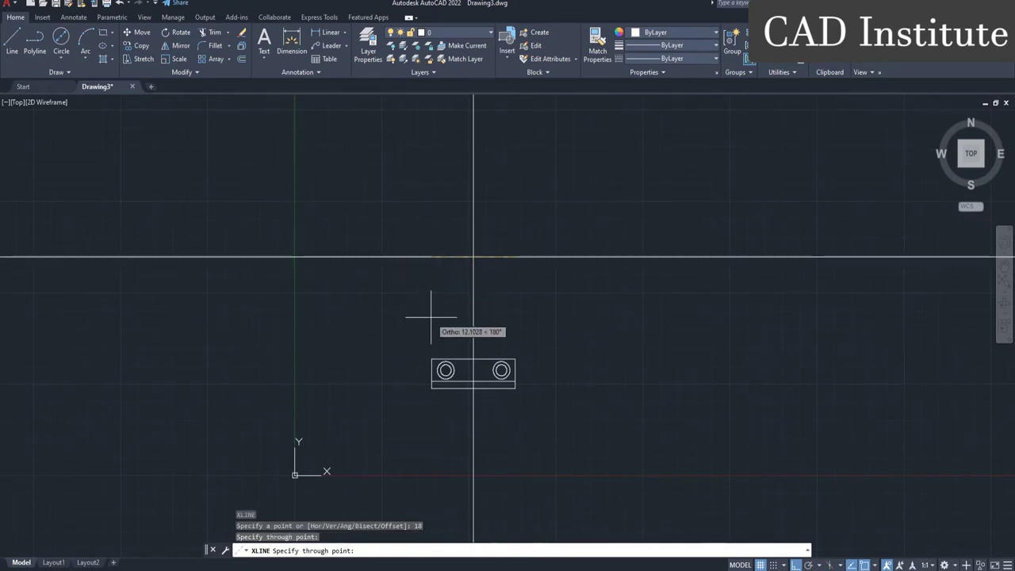
key(Escape)
scroll(431, 318, up, 2)
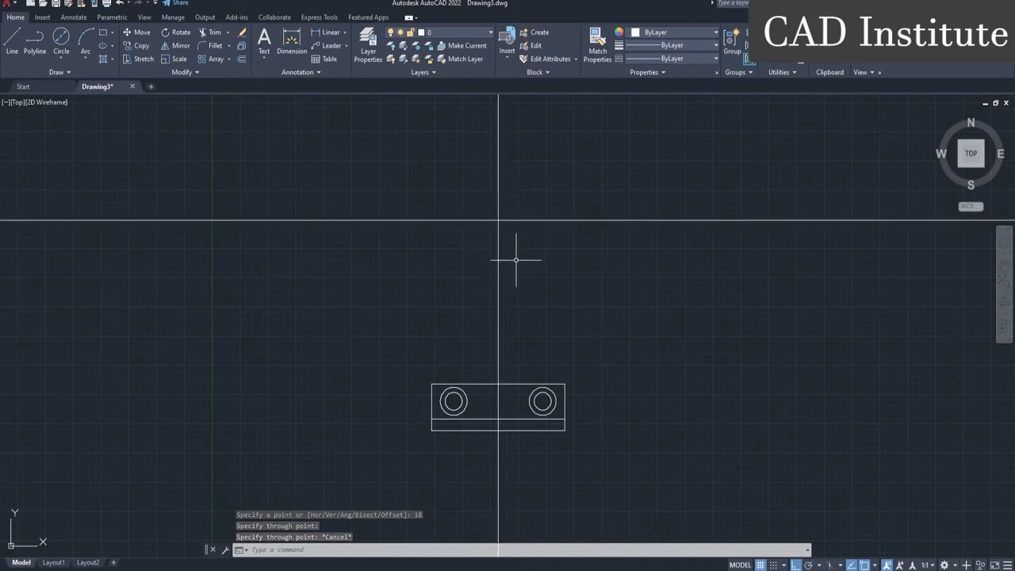
scroll(516, 260, up, 2)
Draw an 8.2-diameter boss circle centred 4.1 below the construction-line intersection
scroll(267, 220, down, 2)
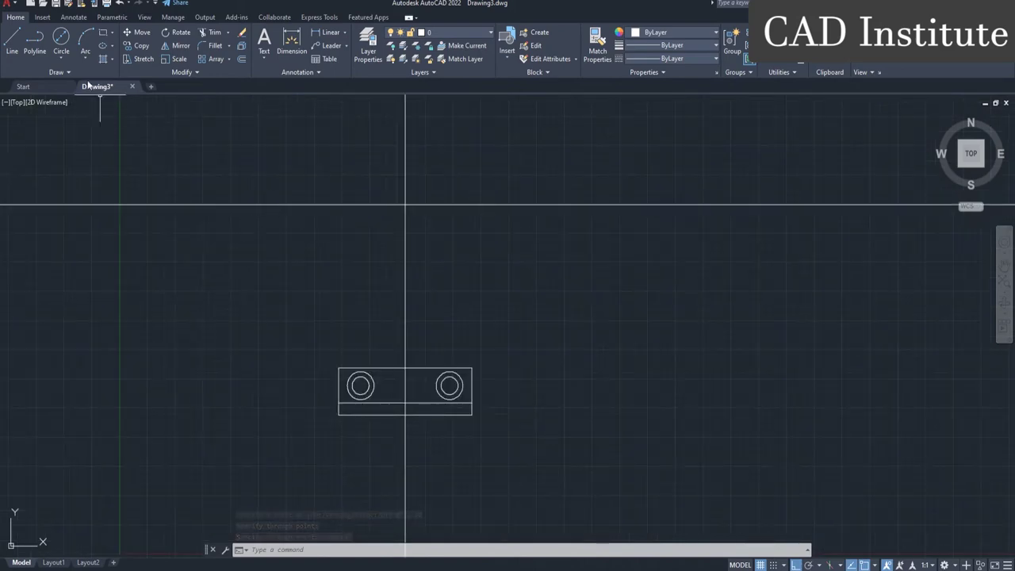
click(70, 53)
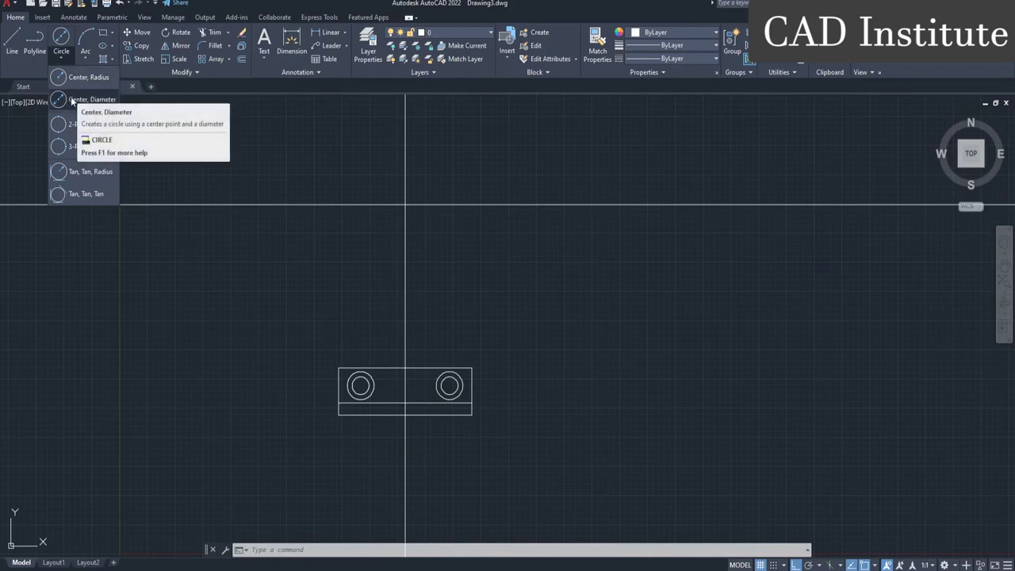
click(80, 99)
scroll(294, 202, up, 2)
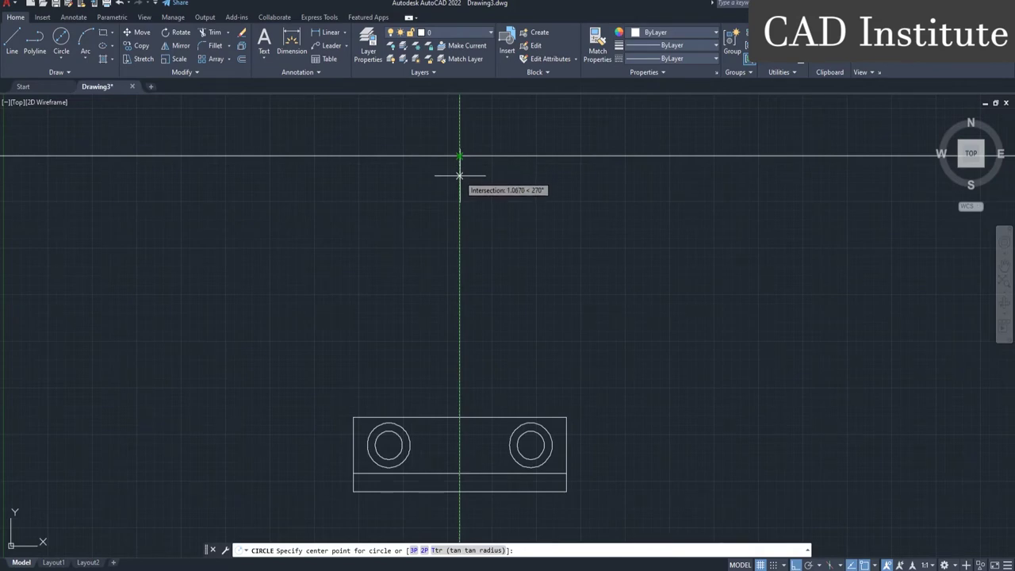
text(4.1)
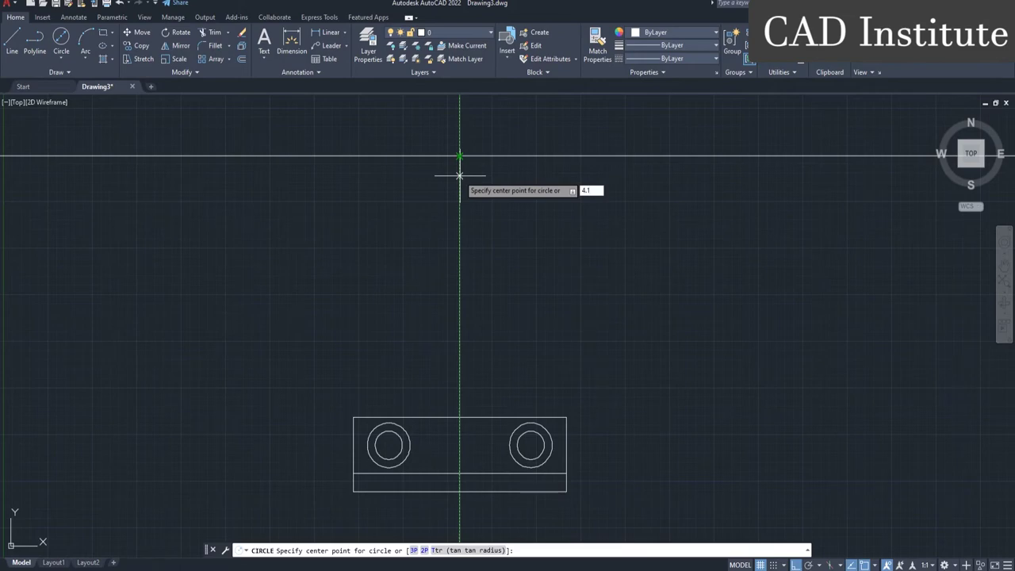
key(Return)
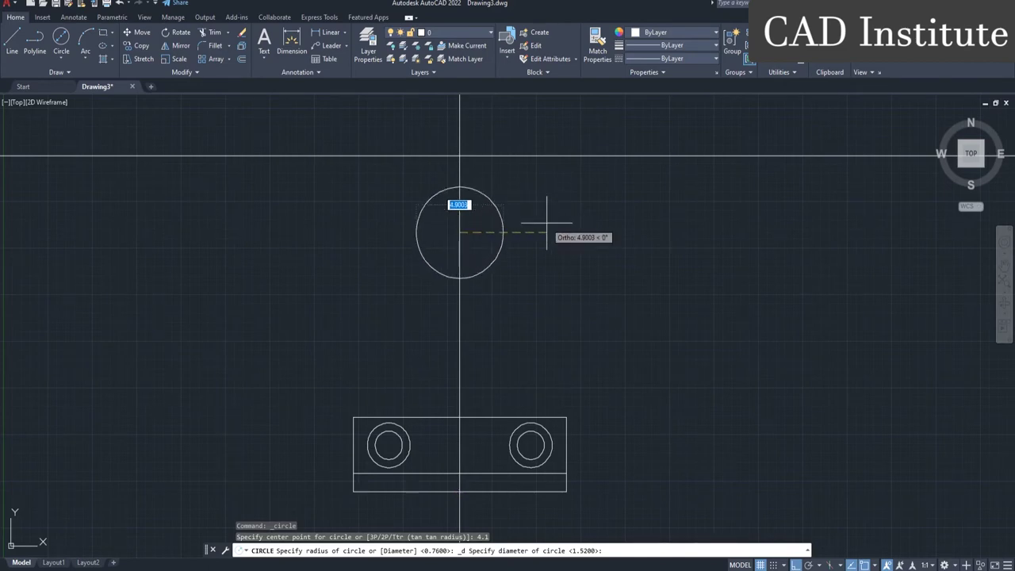
text(8.2)
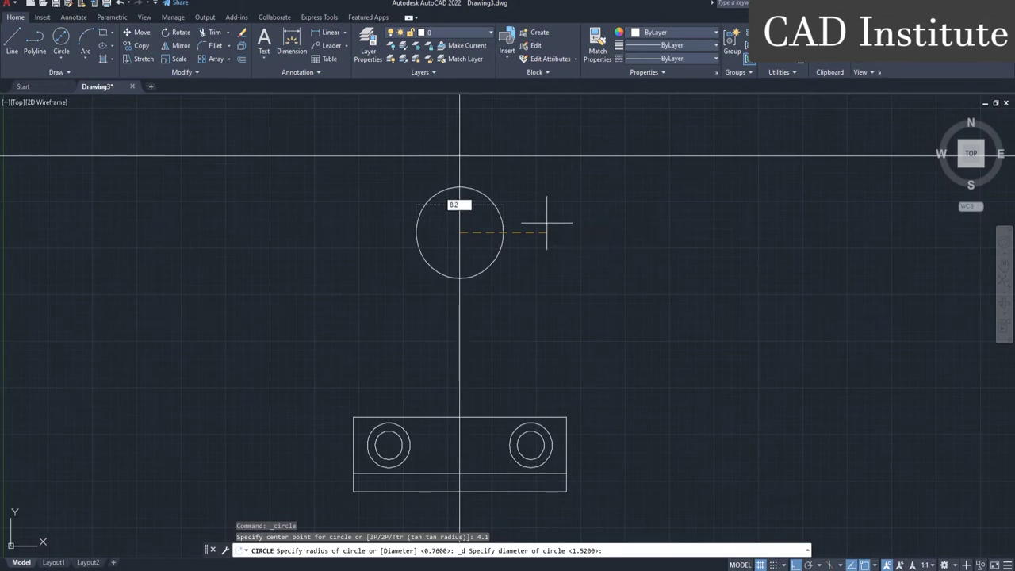
key(Return)
Recentre the view and select the horizontal construction line for removal
scroll(574, 234, down, 3)
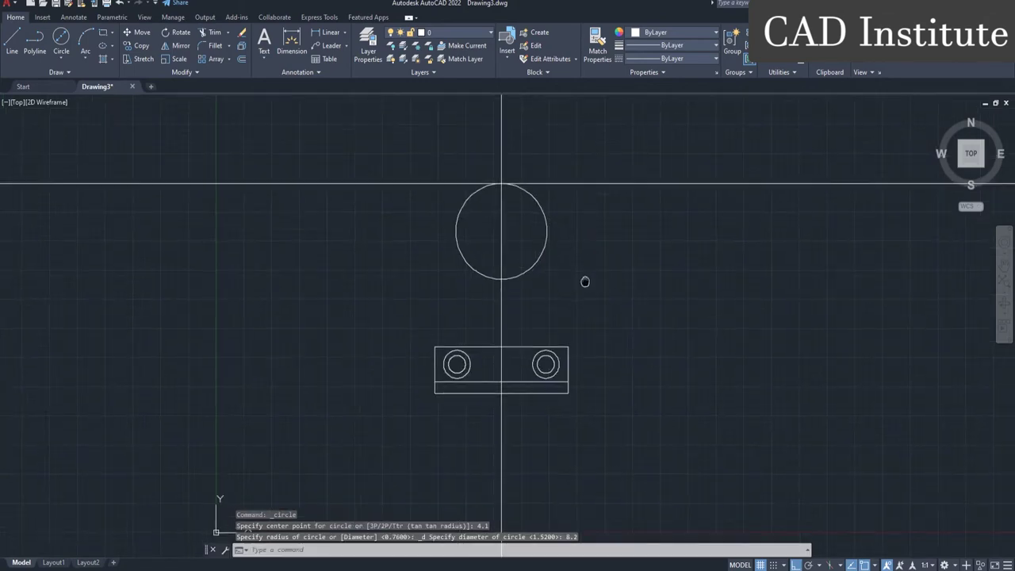
middle_drag(584, 280, 580, 264)
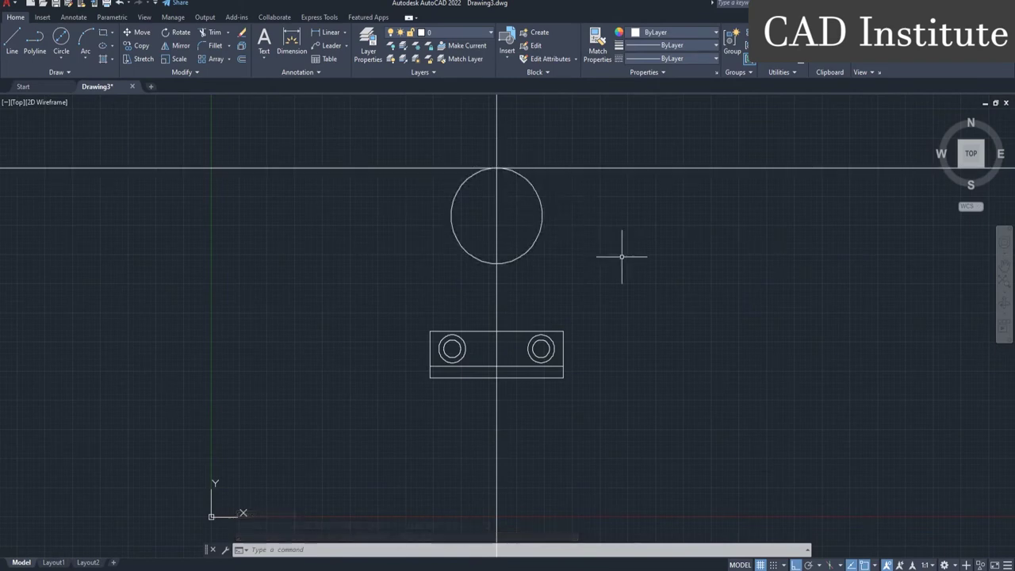
middle_drag(601, 212, 598, 272)
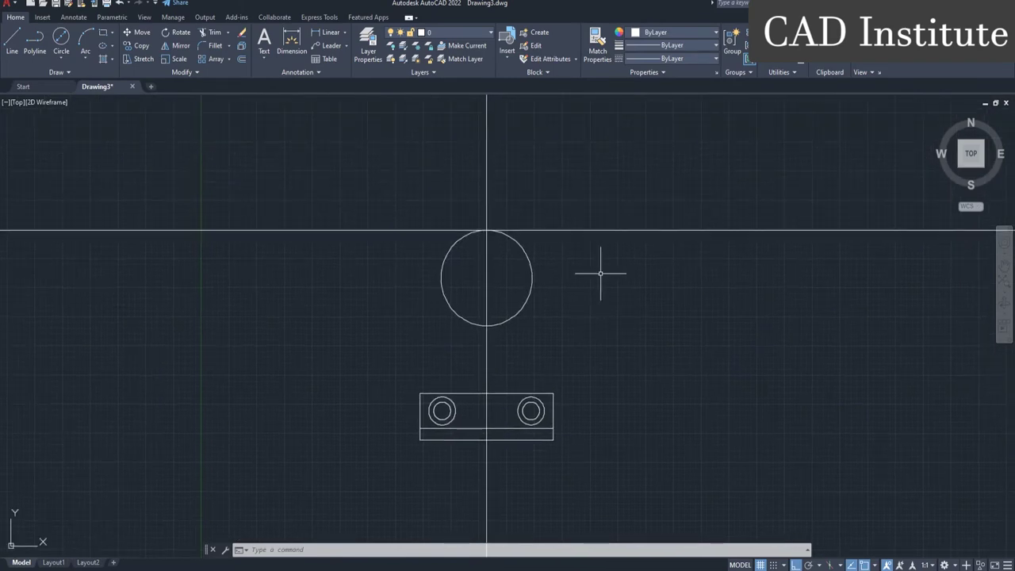
drag(627, 262, 607, 207)
Delete the construction line and add a 4.8-diameter circle at the boss centre
key(Delete)
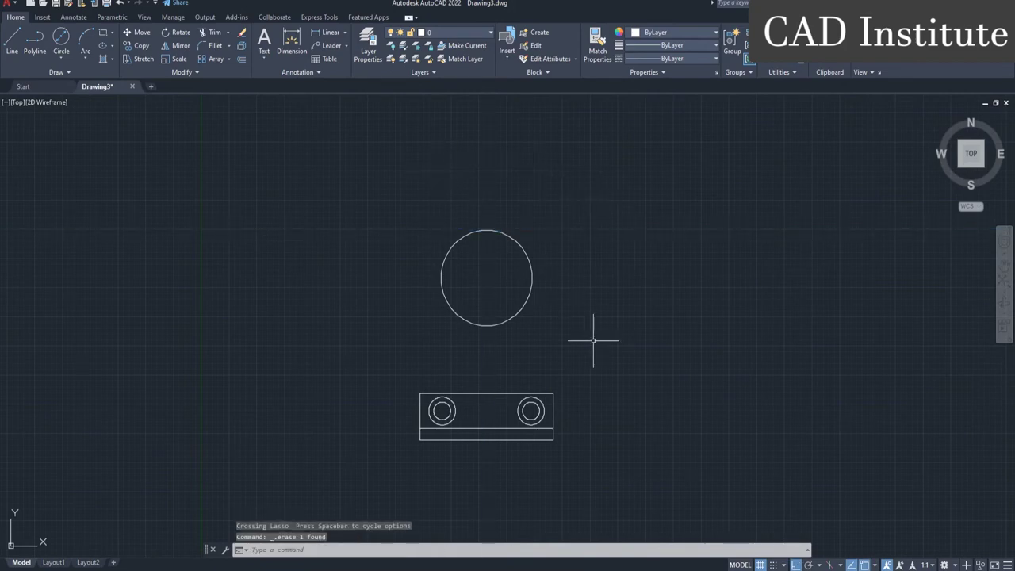
scroll(594, 321, up, 2)
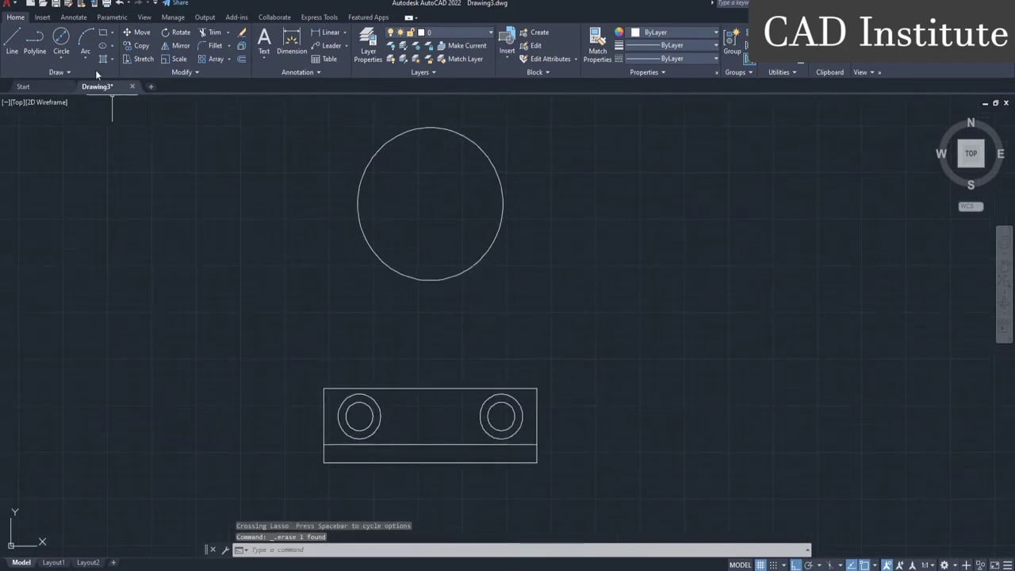
click(61, 39)
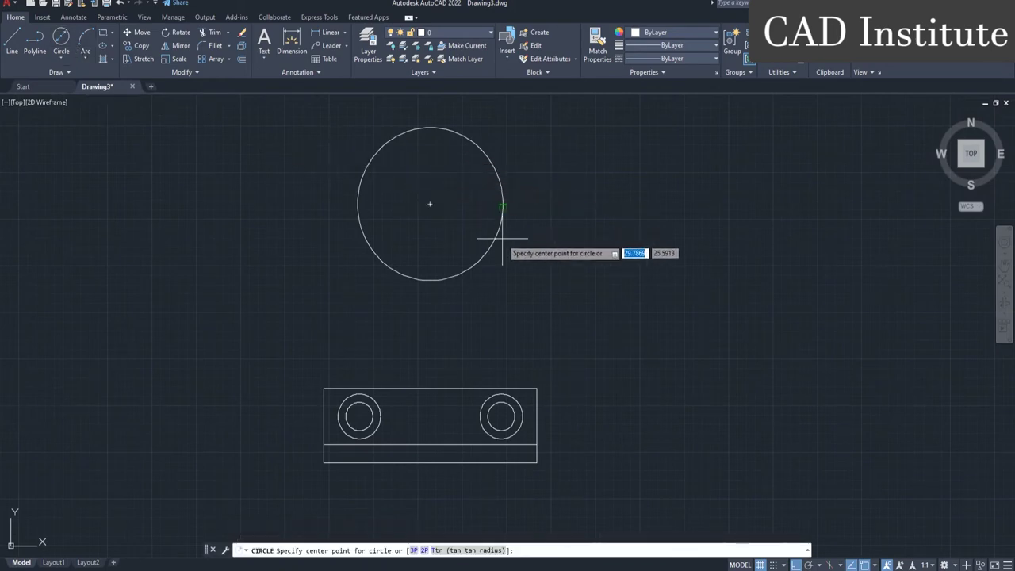
click(430, 204)
text(d)
key(Return)
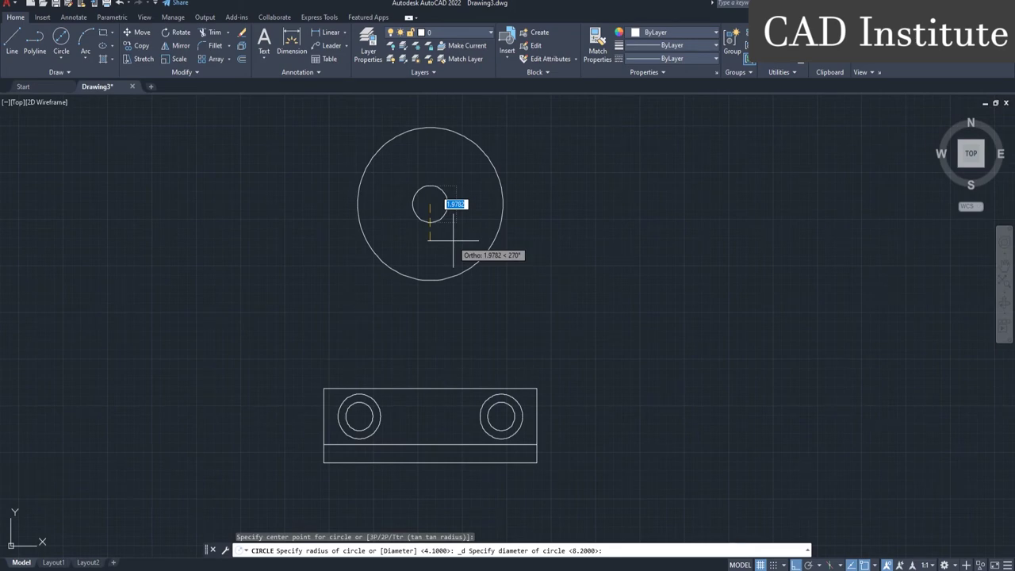
text(4.)
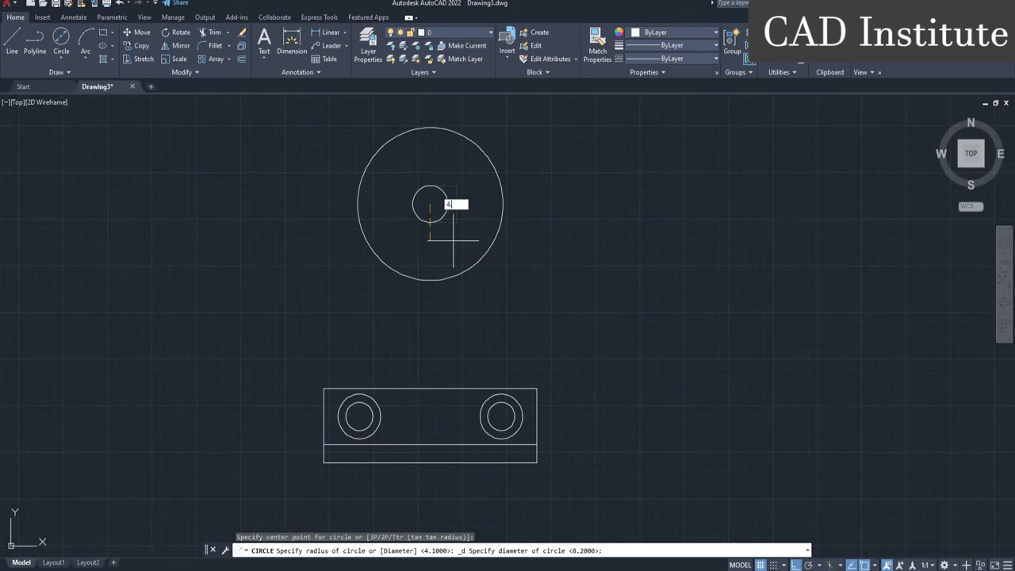
text(8)
key(Return)
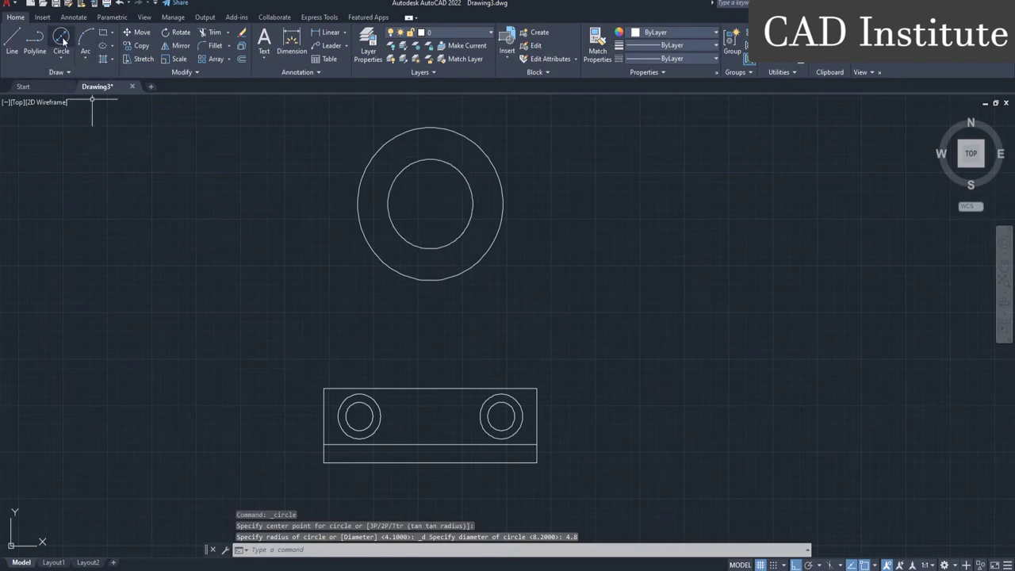
Add a concentric 3.6-diameter circle at the same boss centre
key(space)
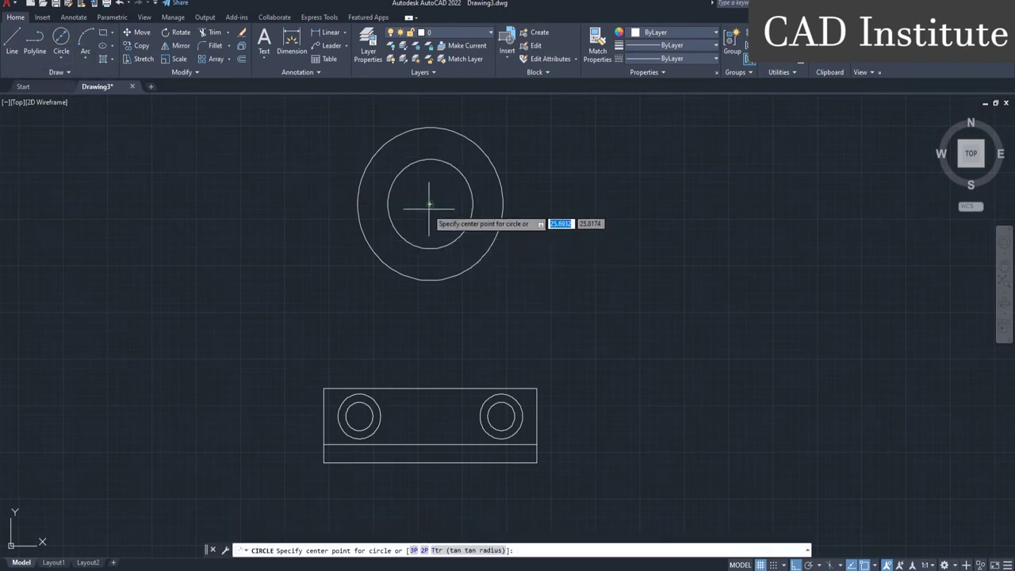
click(430, 204)
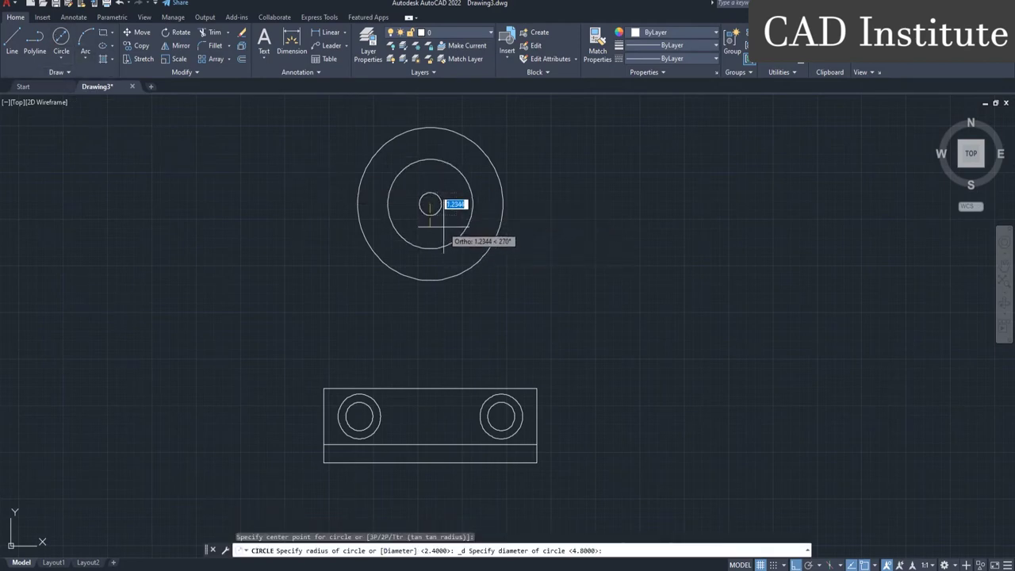
text(3.6)
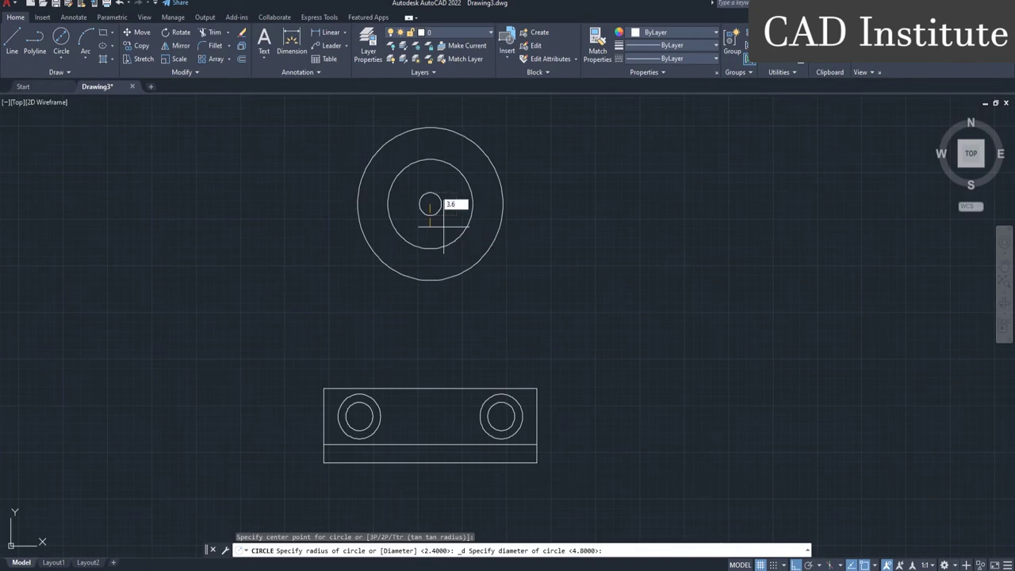
key(Return)
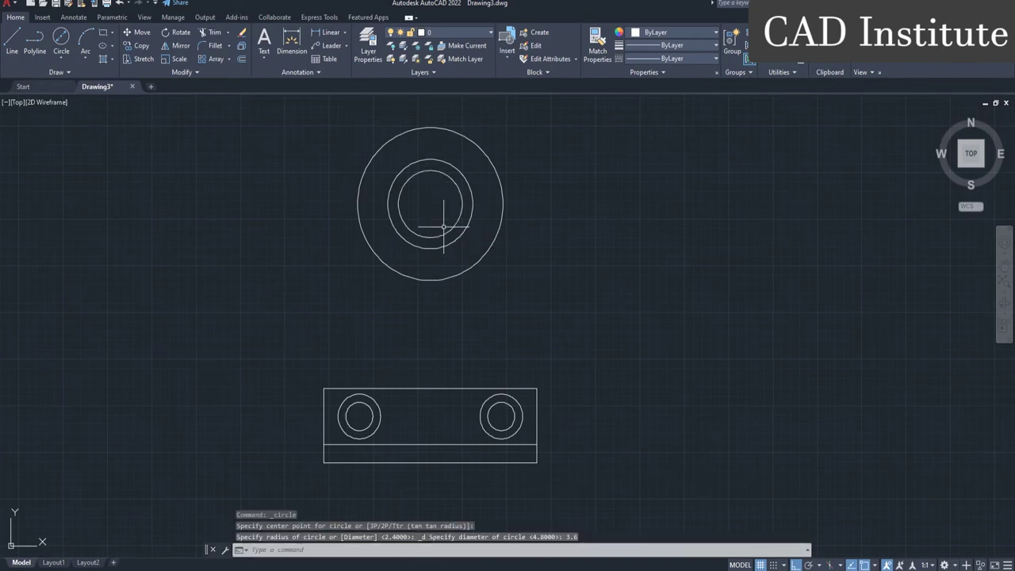
scroll(545, 299, down, 2)
middle_drag(545, 299, 529, 286)
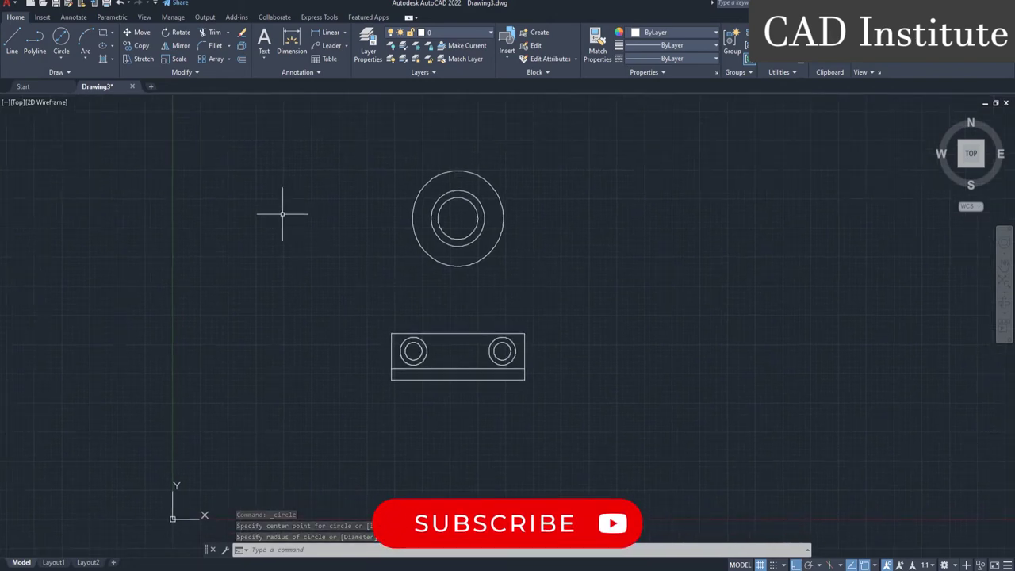
Draw a line tangent to the outer boss circle's right side down to the right hole's centre
click(13, 50)
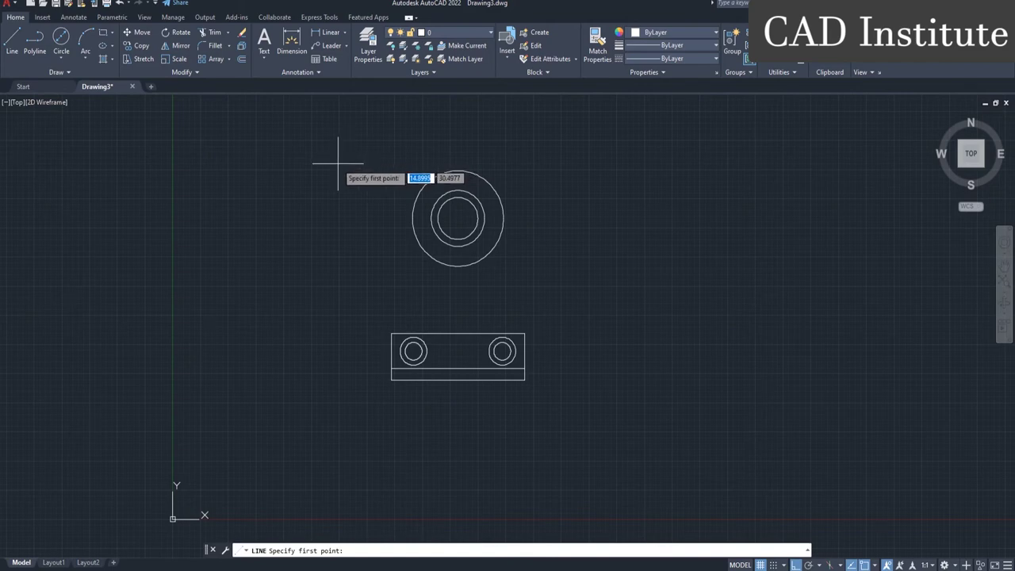
shift+right_click(338, 164)
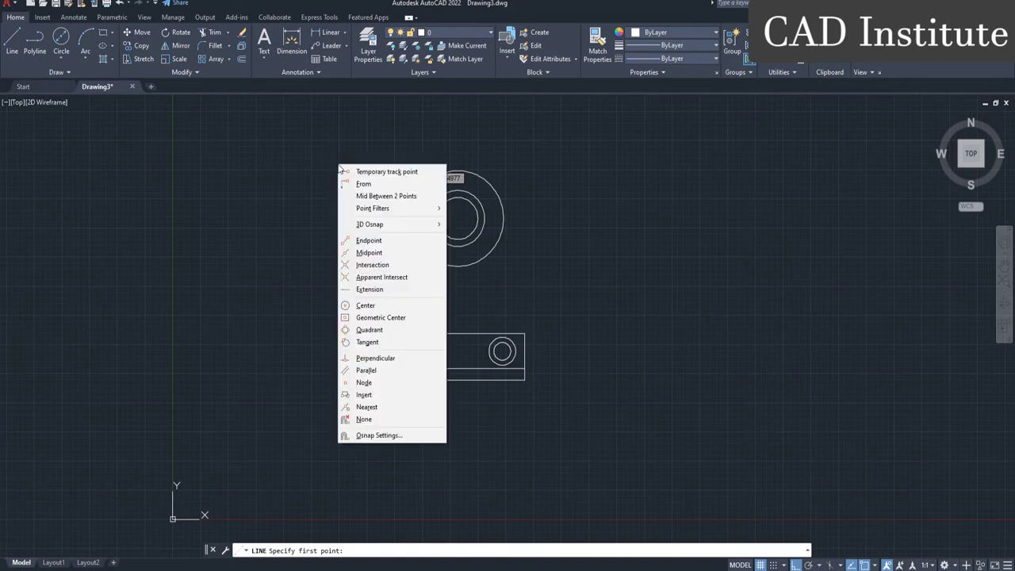
click(353, 345)
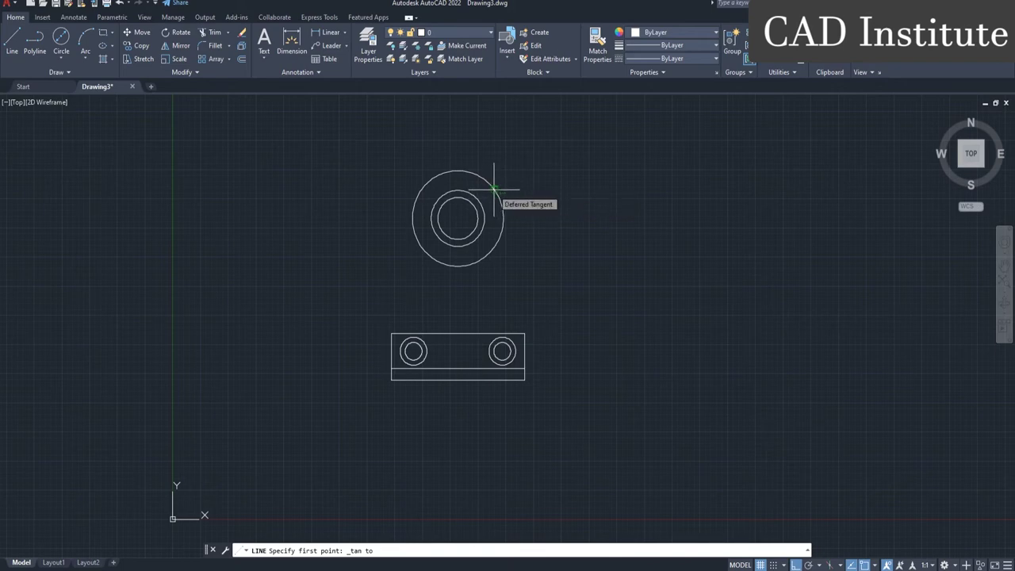
click(494, 179)
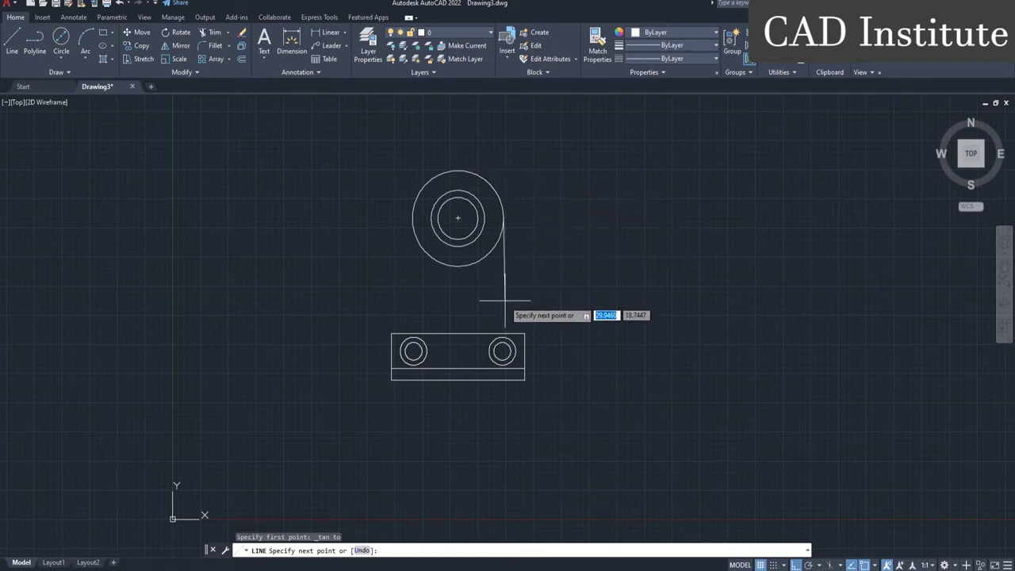
scroll(501, 355, up, 4)
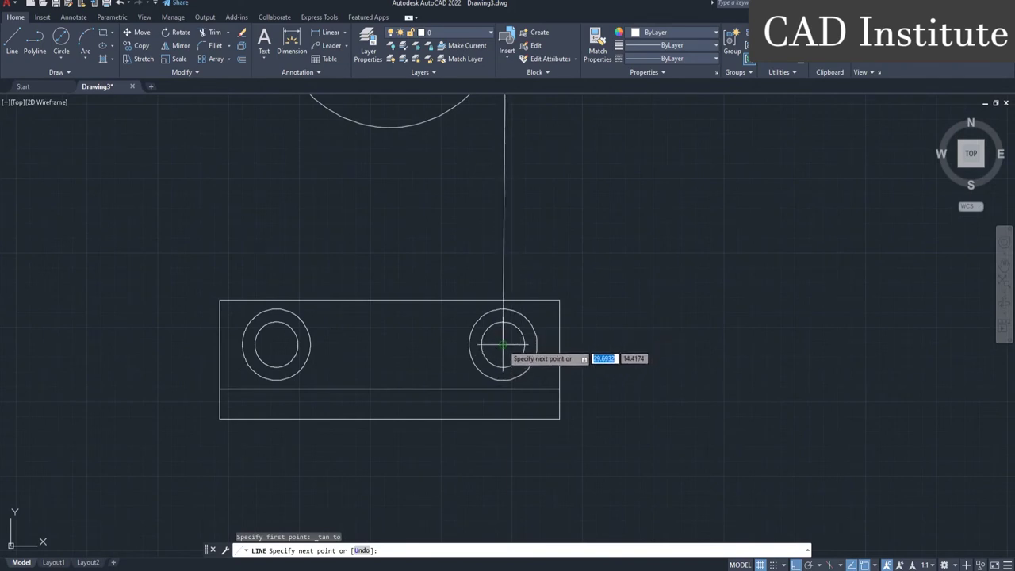
click(502, 346)
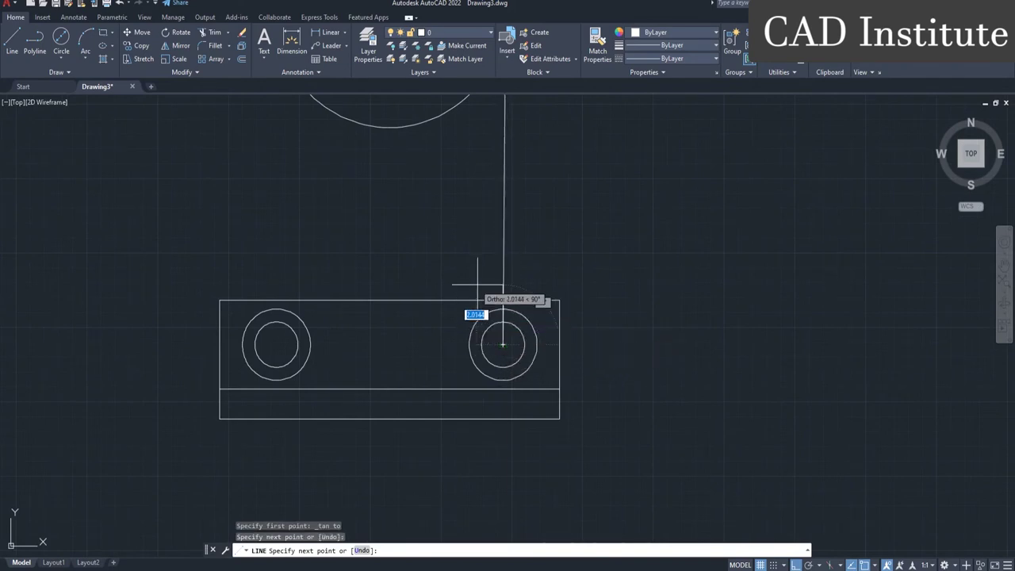
key(Escape)
scroll(442, 248, down, 2)
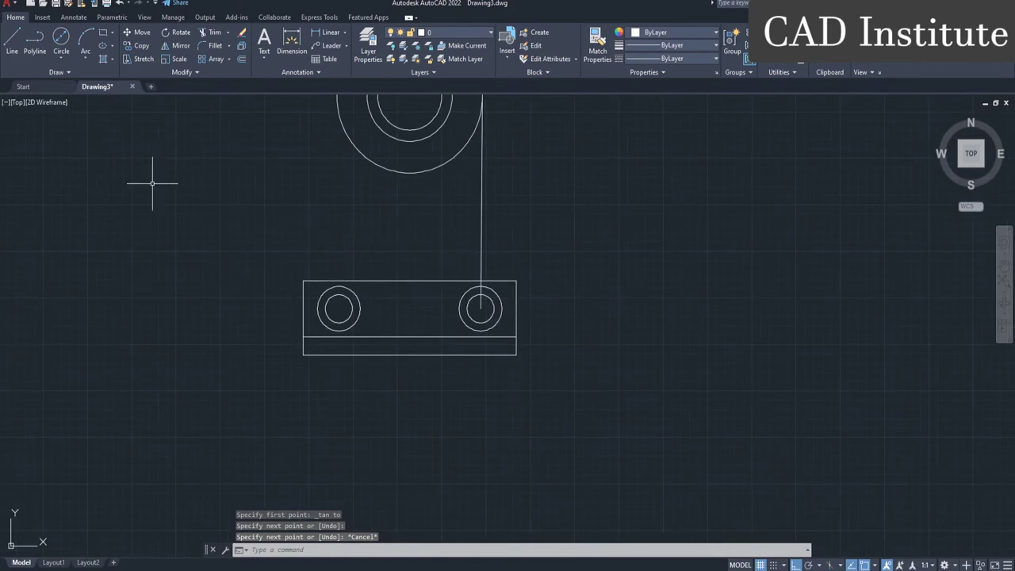
click(12, 39)
Draw a matching line tangent to the boss circle's left side down to the left hole's centre
scroll(219, 143, down, 2)
middle_drag(220, 146, 277, 203)
shift+right_click(246, 176)
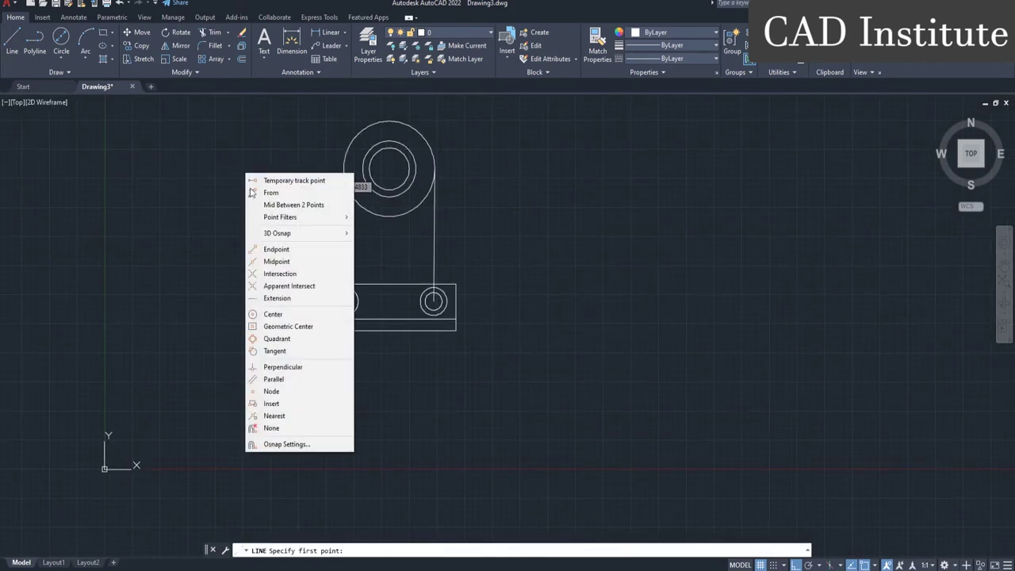
click(275, 350)
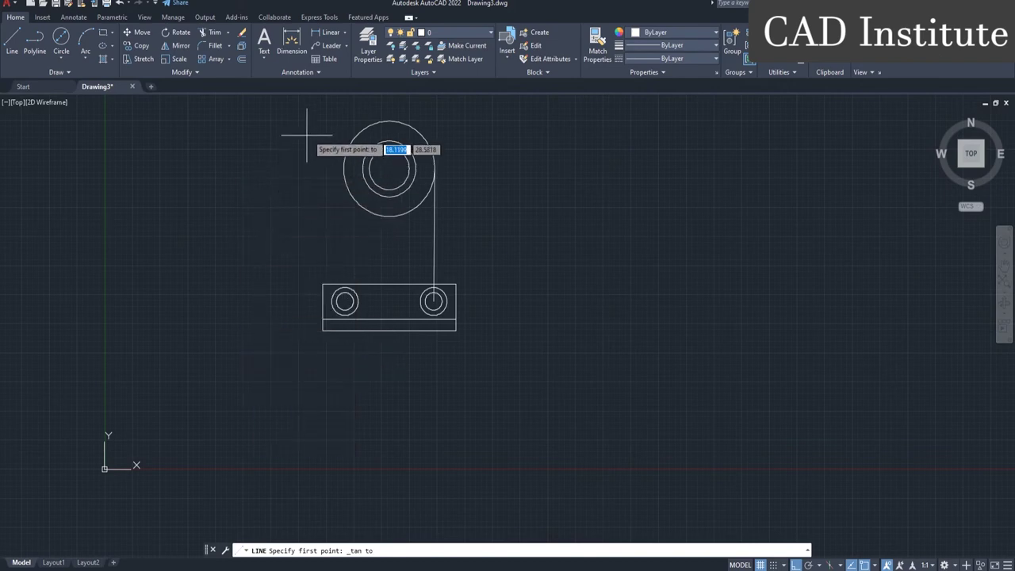
click(341, 130)
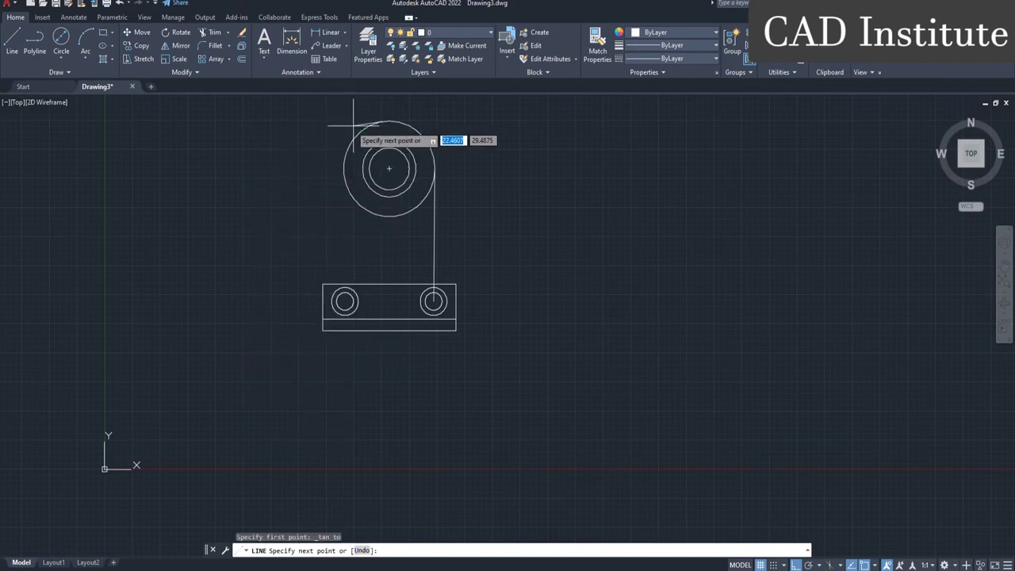
click(344, 301)
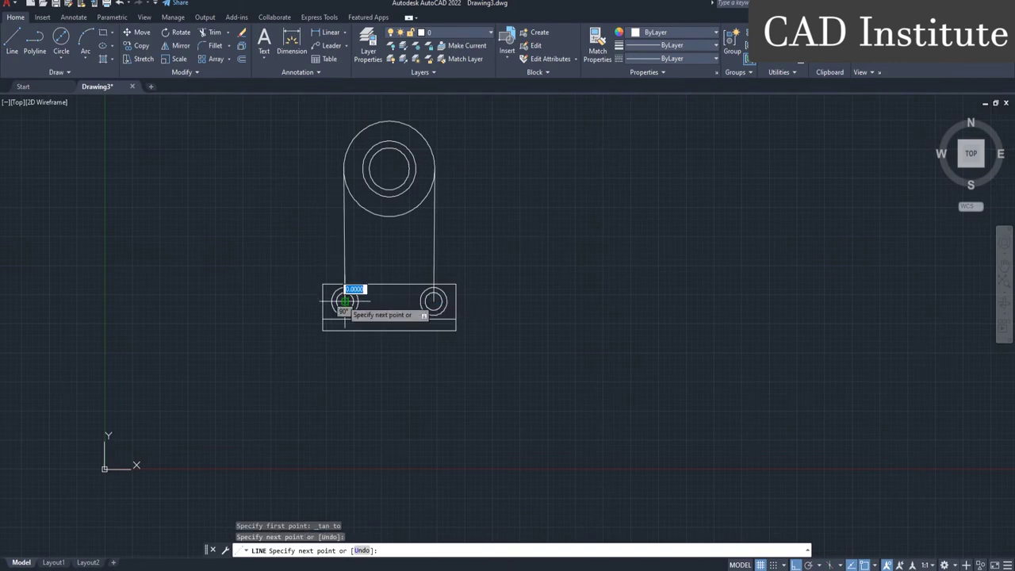
key(Escape)
scroll(367, 277, up, 2)
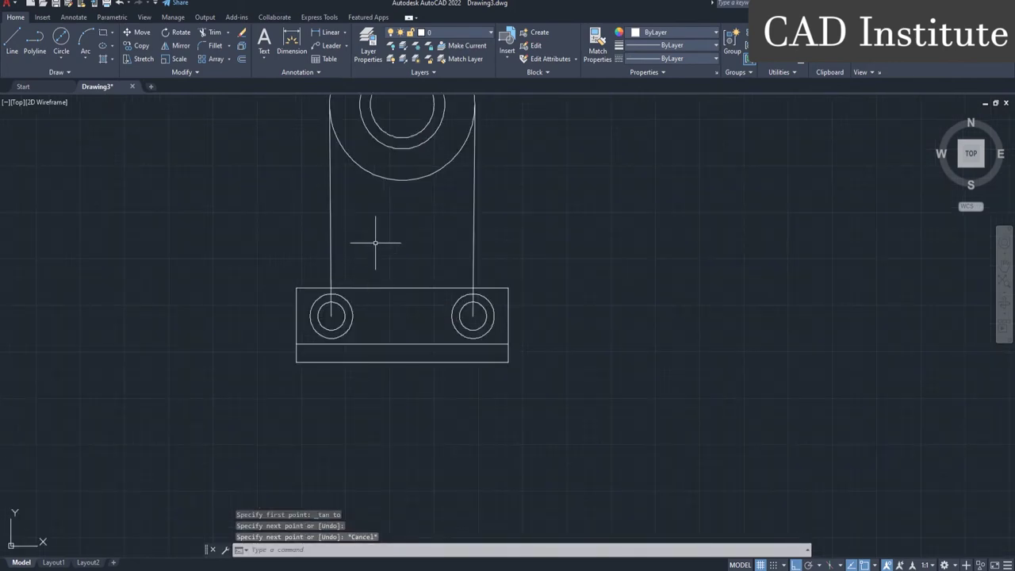
scroll(376, 275, up, 2)
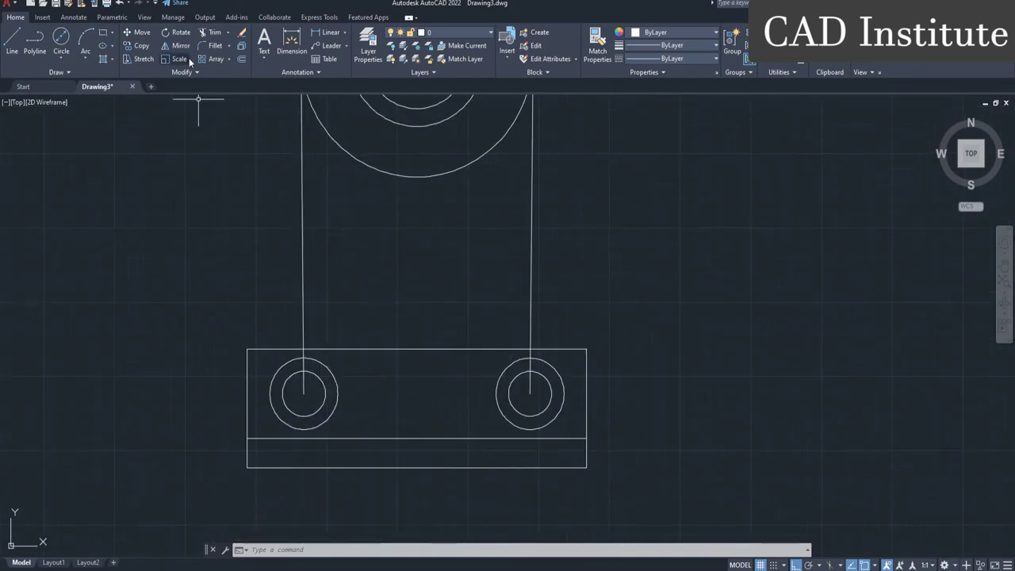
Trim the left upright's pieces inside the left hole, its outer circle, and below the top edge
click(212, 33)
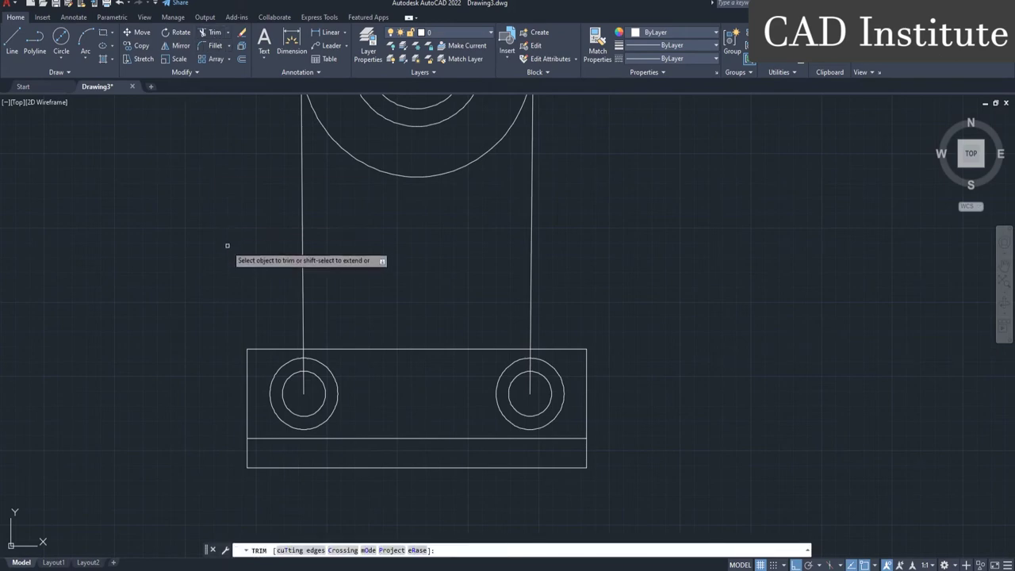
middle_drag(227, 246, 222, 210)
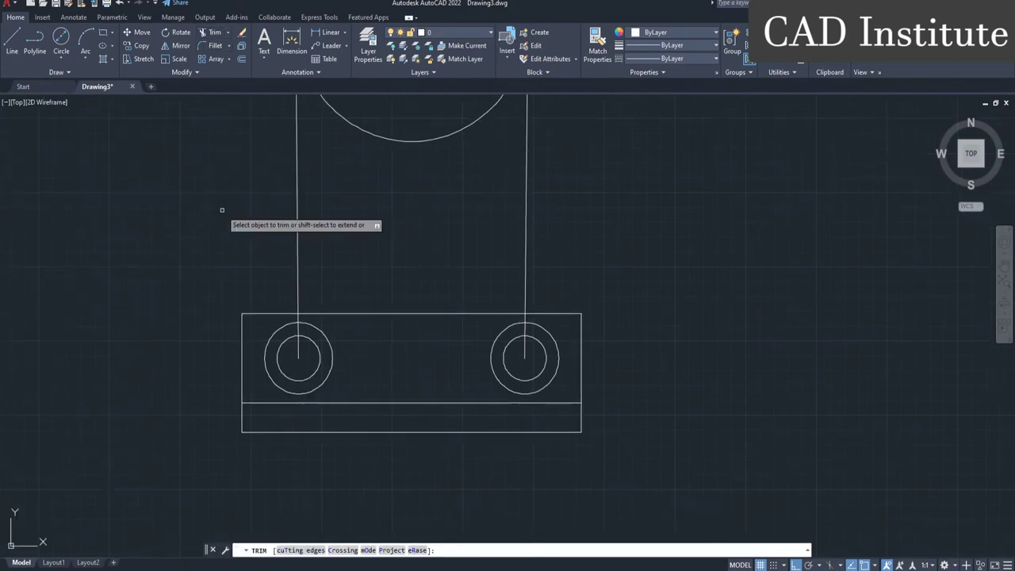
click(222, 210)
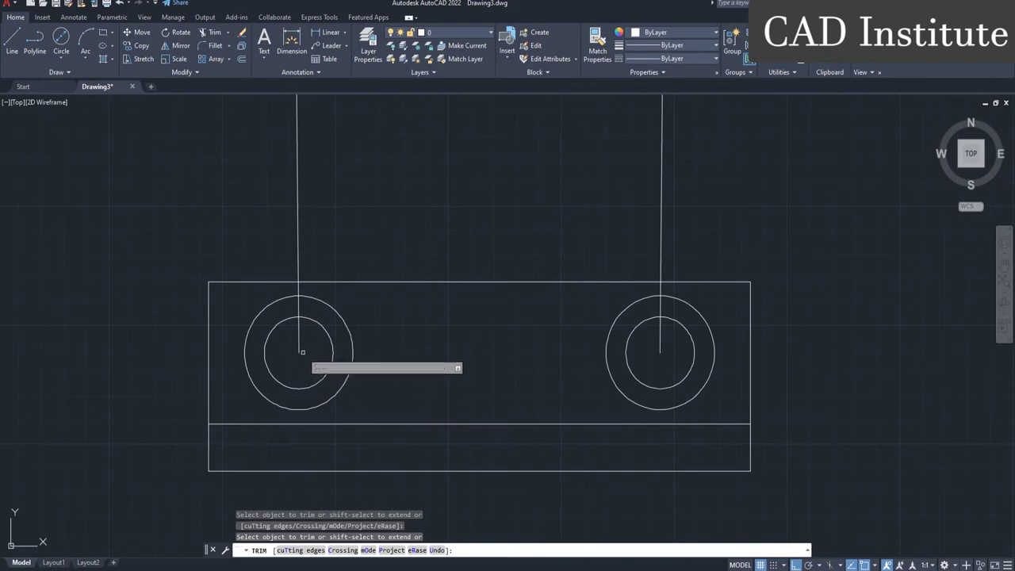
click(299, 335)
click(296, 310)
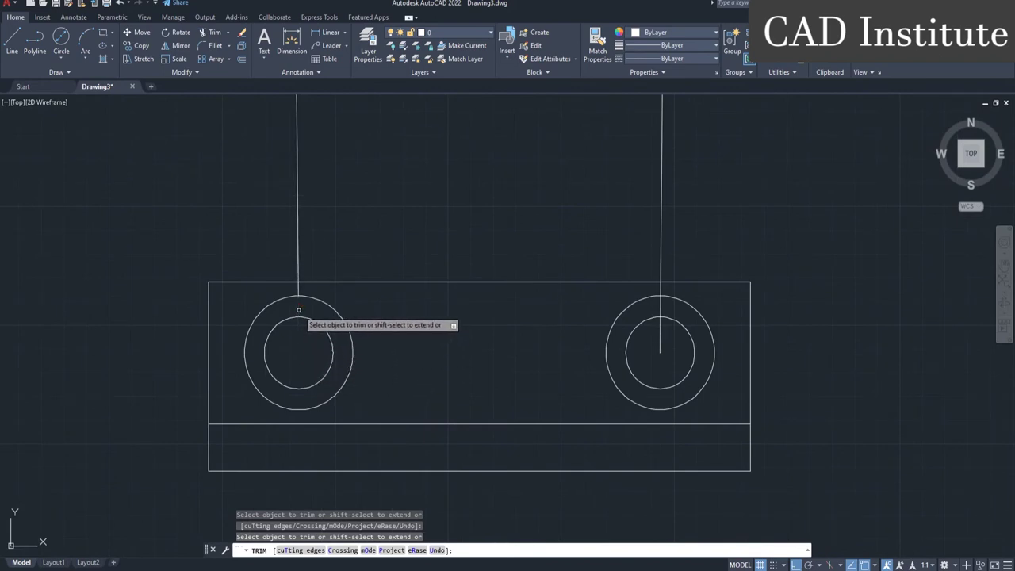
click(297, 289)
Trim the base top edge between the uprights and the matching right-side line pieces
click(336, 282)
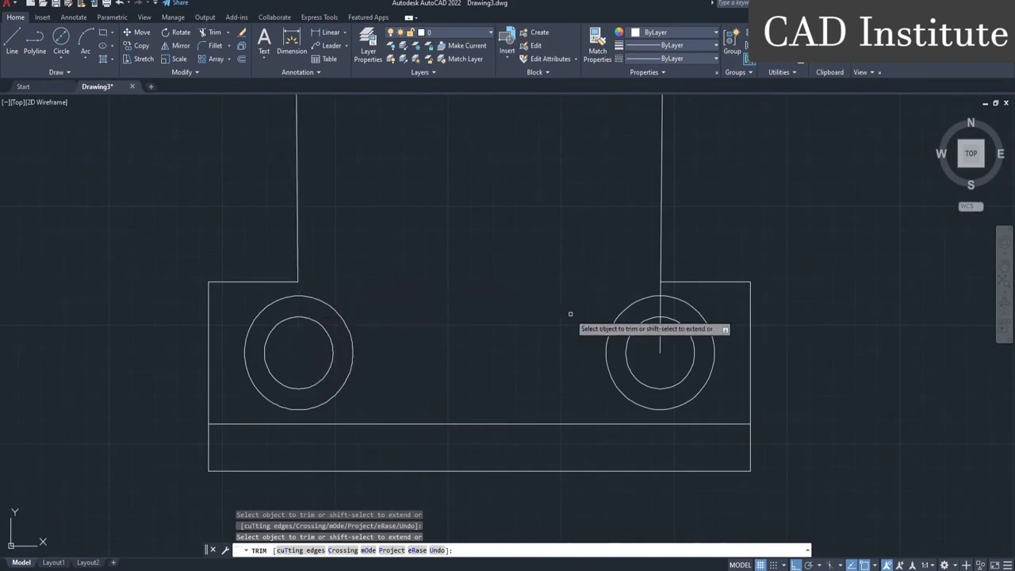
click(663, 345)
click(660, 308)
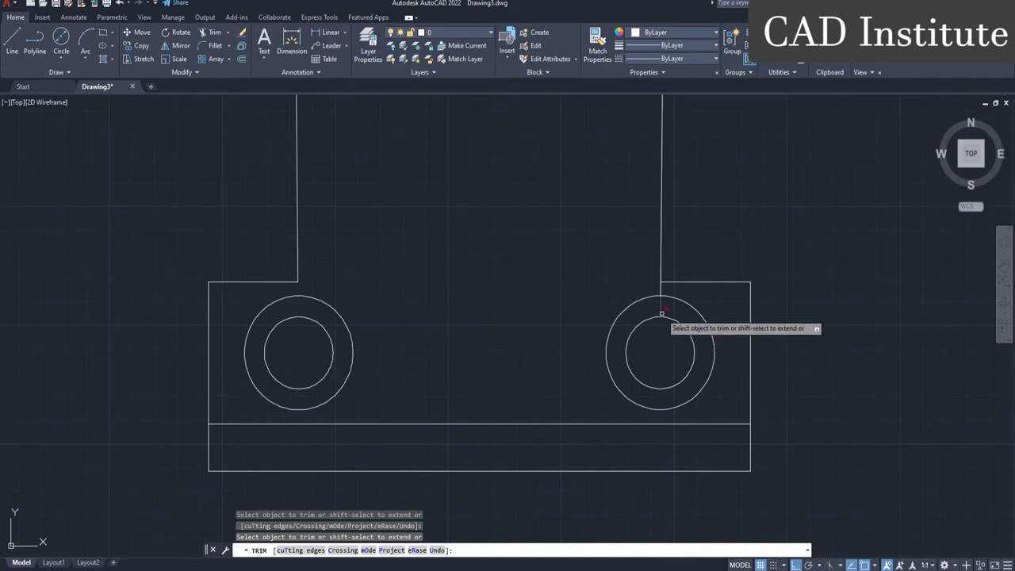
click(662, 289)
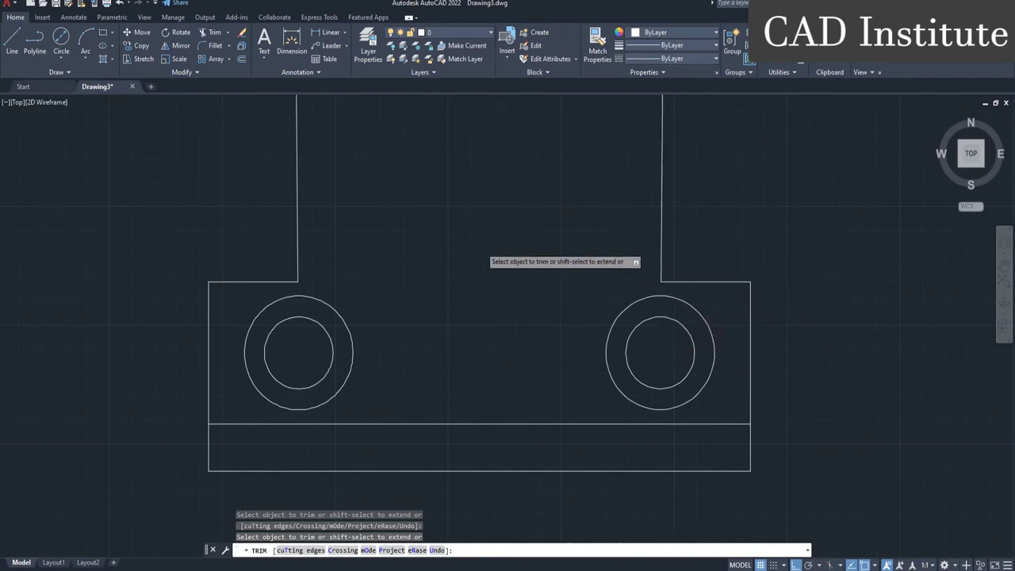
scroll(481, 247, down, 2)
scroll(481, 247, down, 2)
key(Escape)
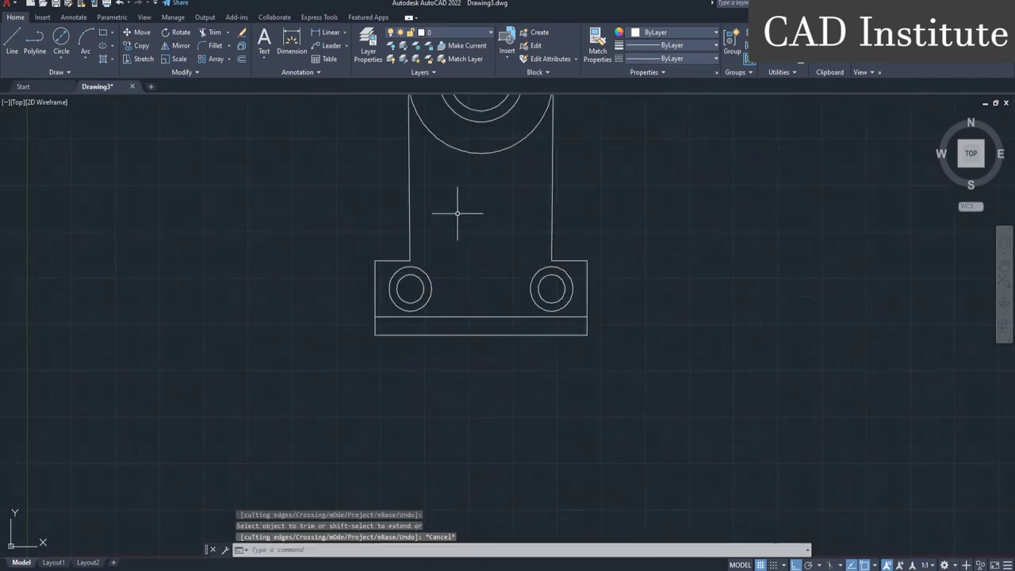
scroll(457, 213, up, 2)
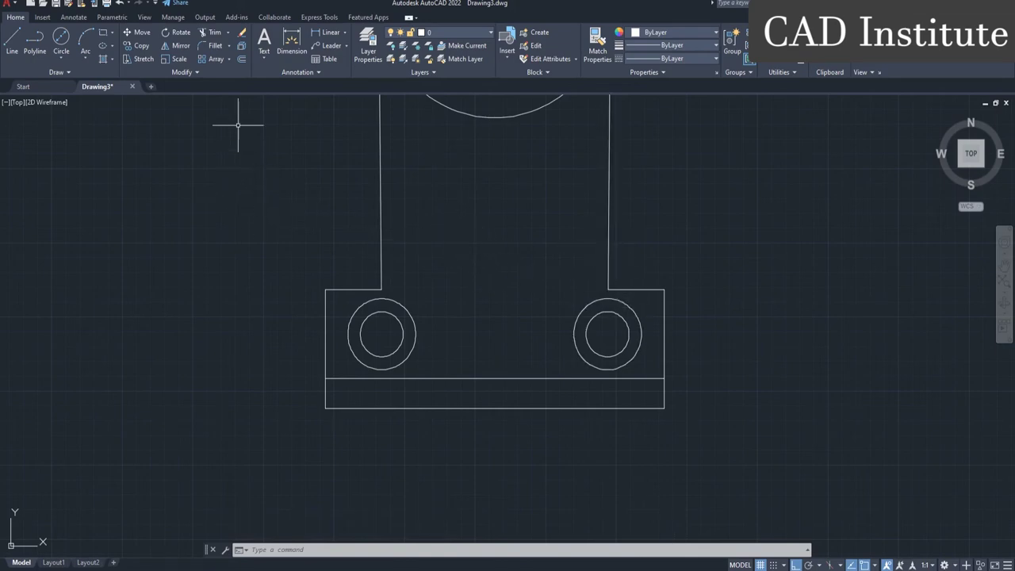
Fillet the left upright and base top edge with a 1.6 radius
click(215, 48)
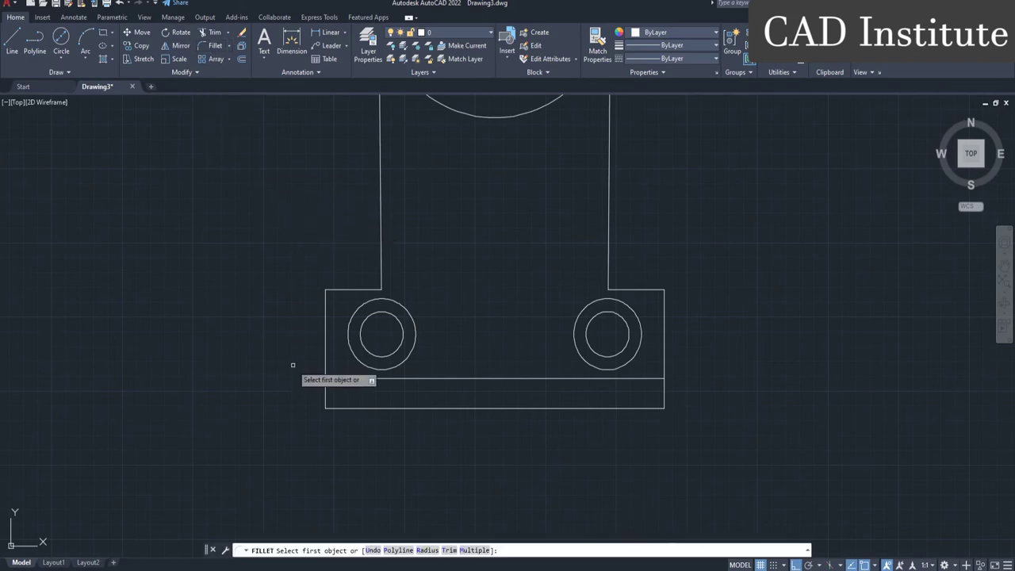
click(428, 549)
text(1.6)
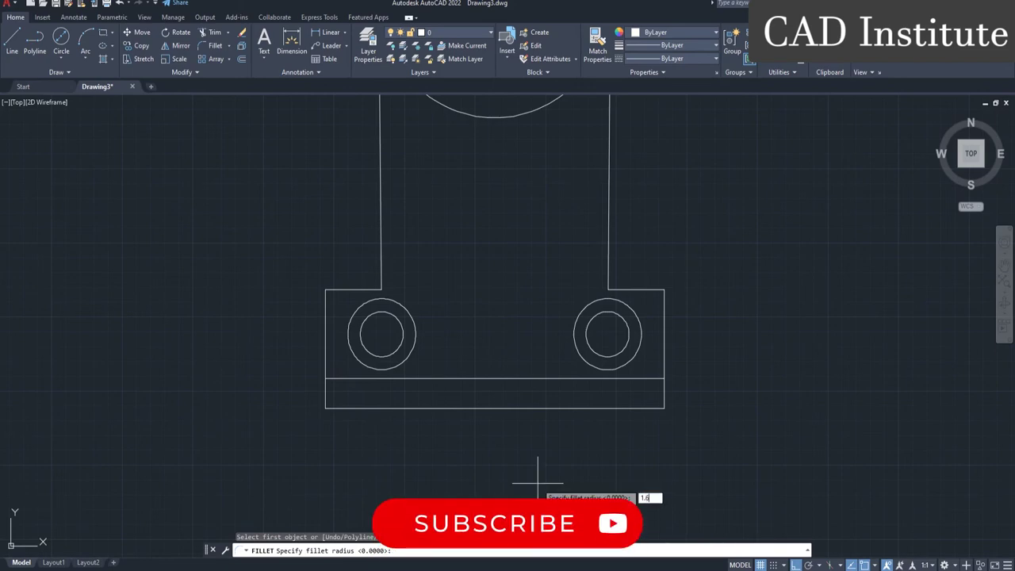
key(Return)
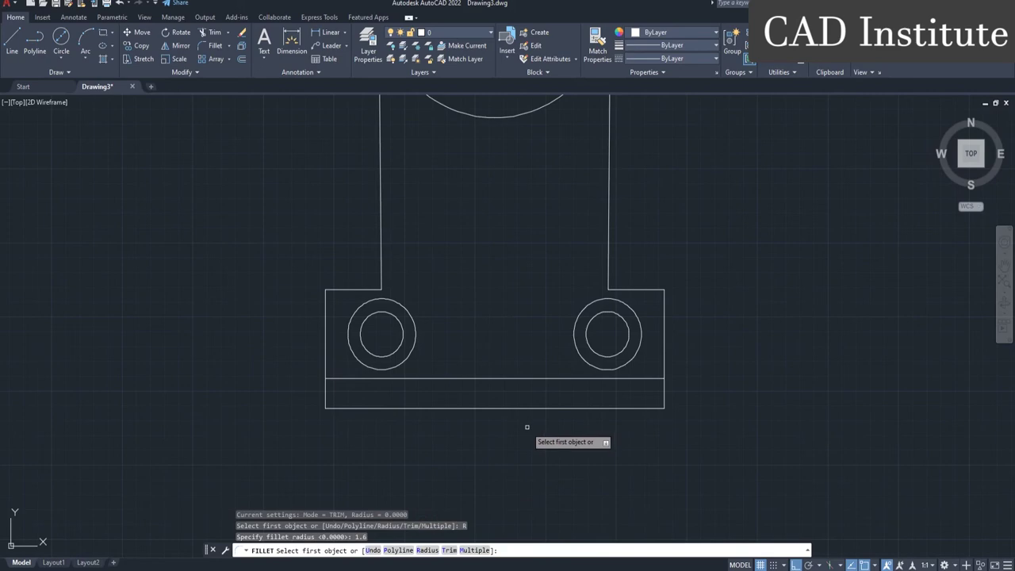
click(381, 270)
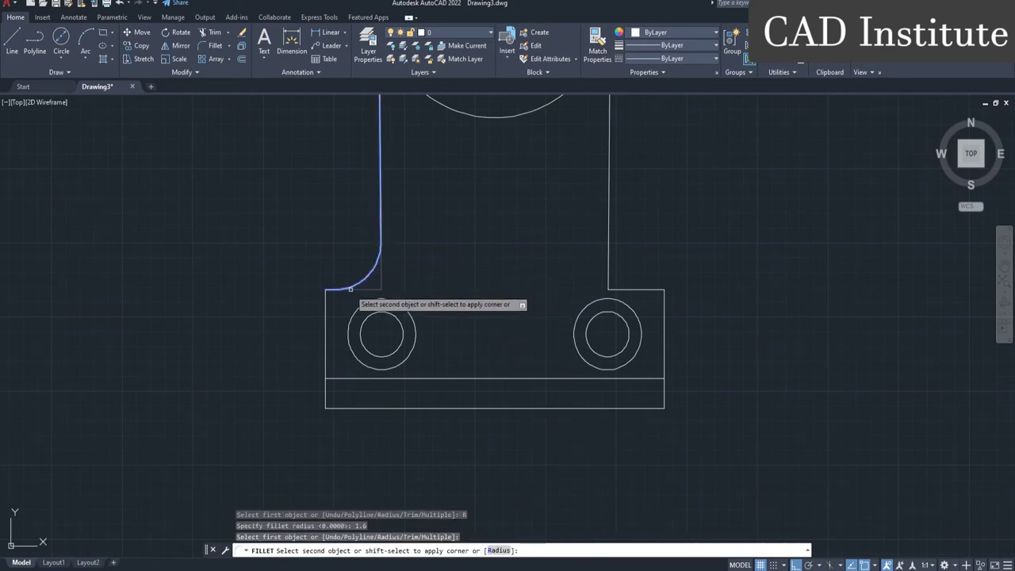
click(350, 290)
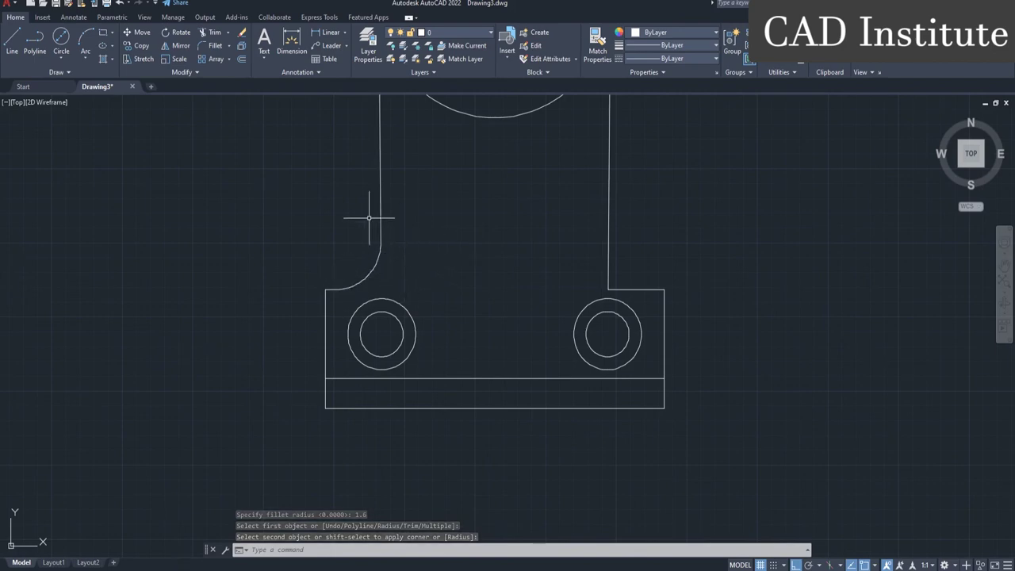
Fillet the right upright and base top edge with the same 1.6 radius
click(218, 49)
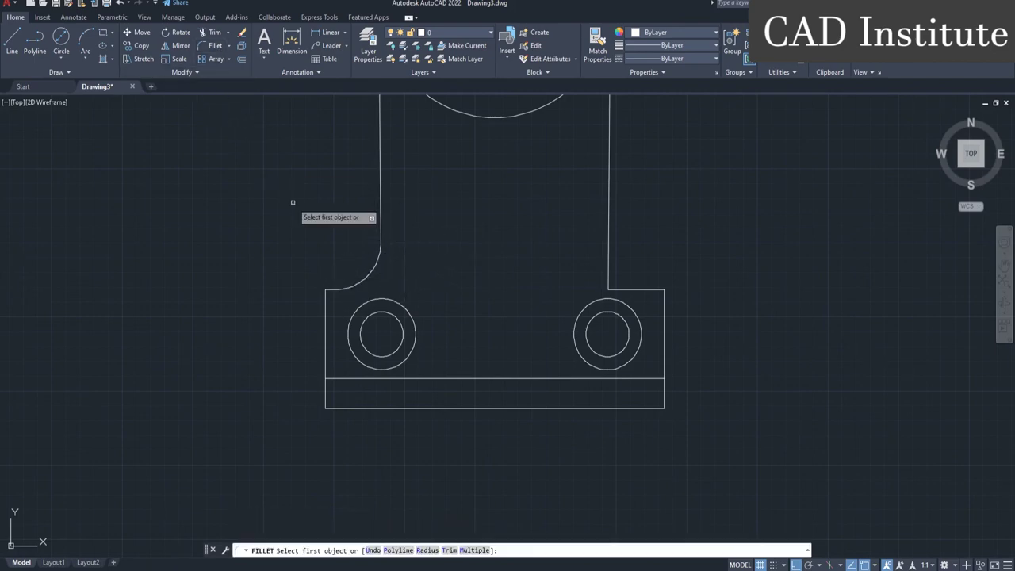
click(449, 548)
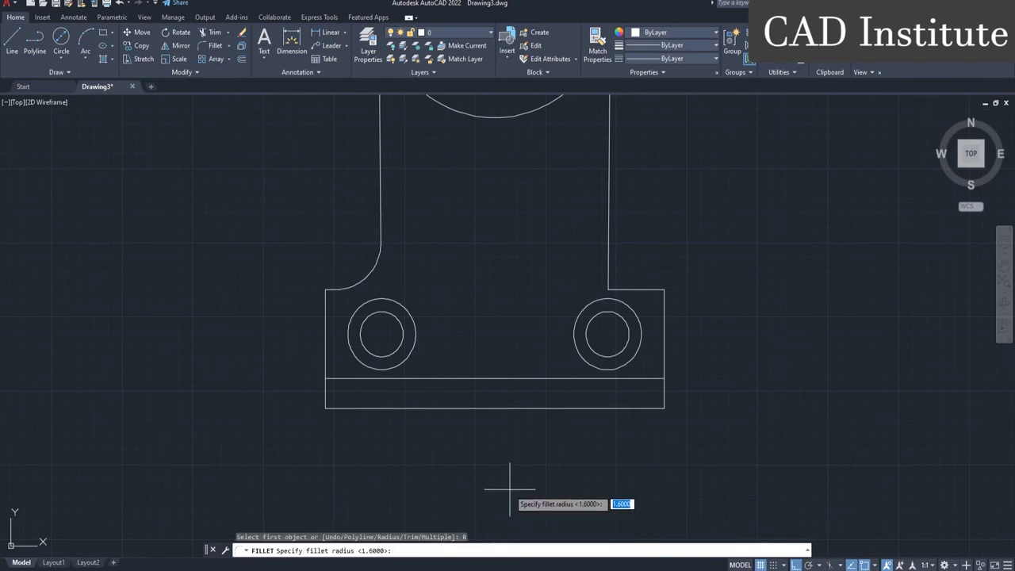
key(Return)
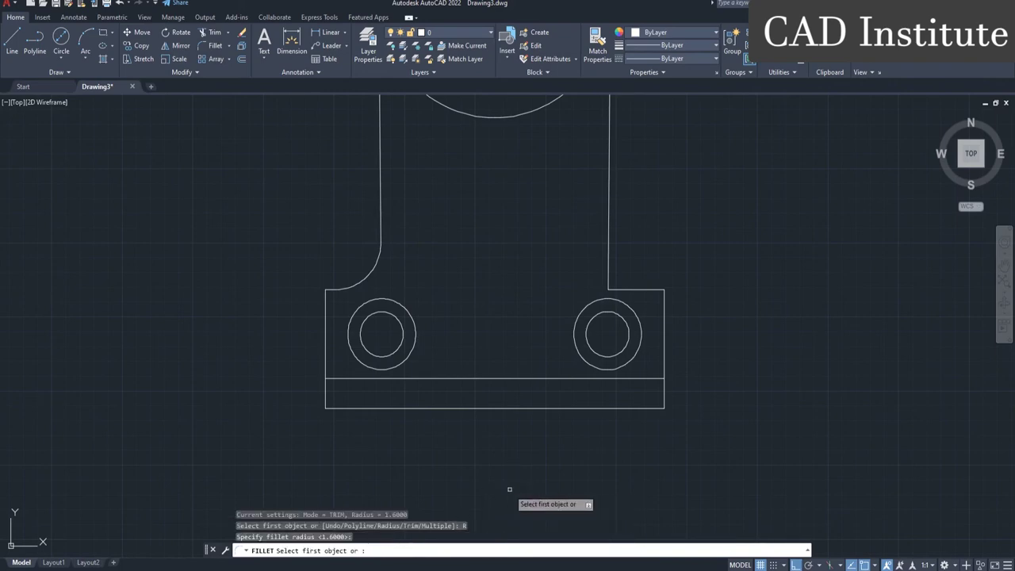
click(607, 258)
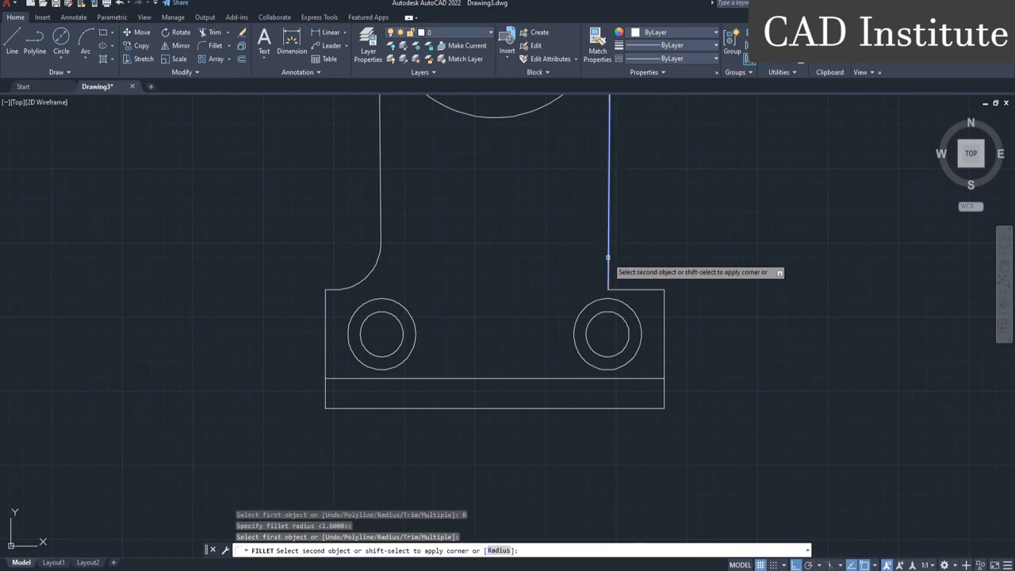
click(642, 289)
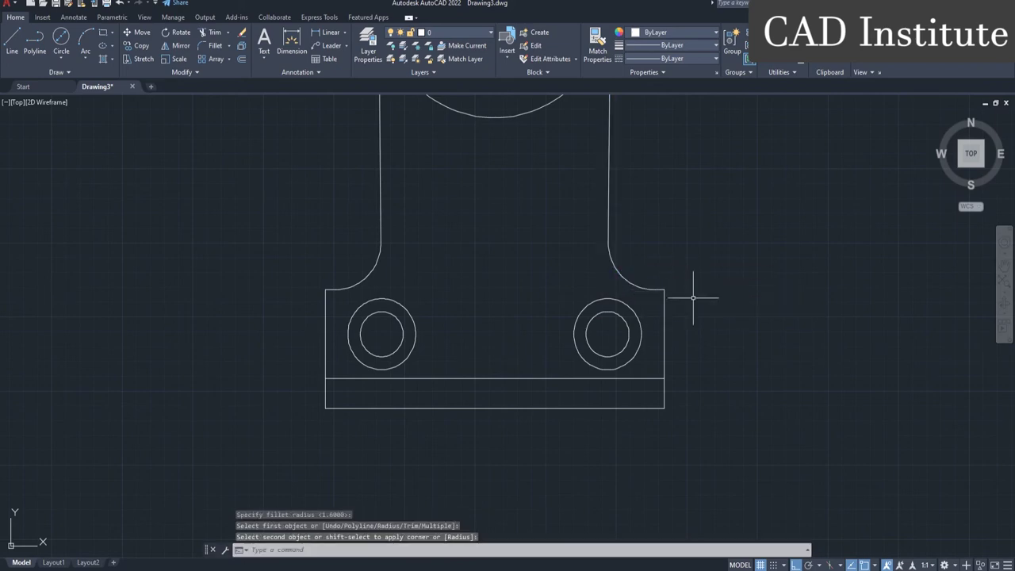
scroll(746, 315, down, 2)
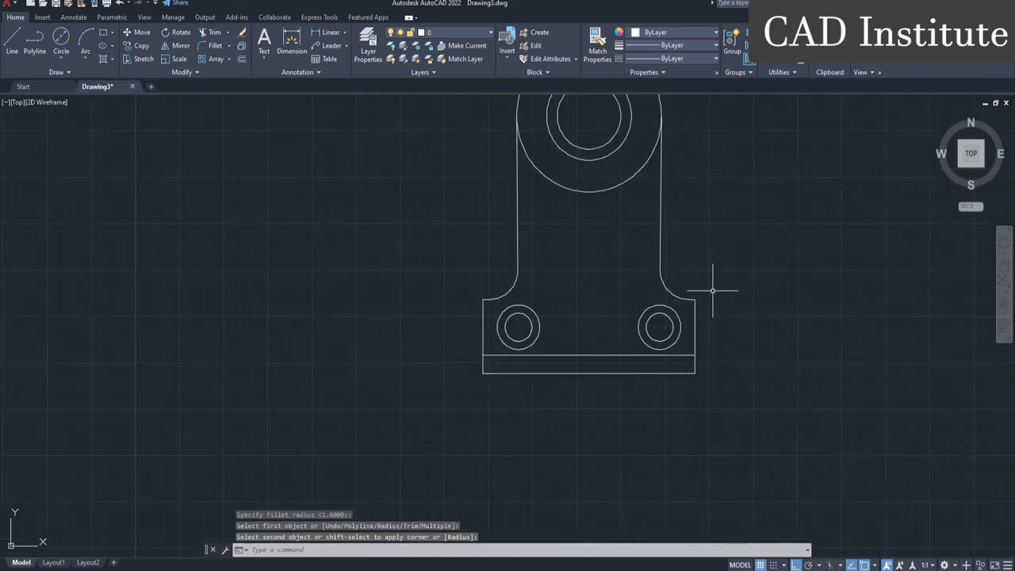
middle_drag(580, 245, 533, 301)
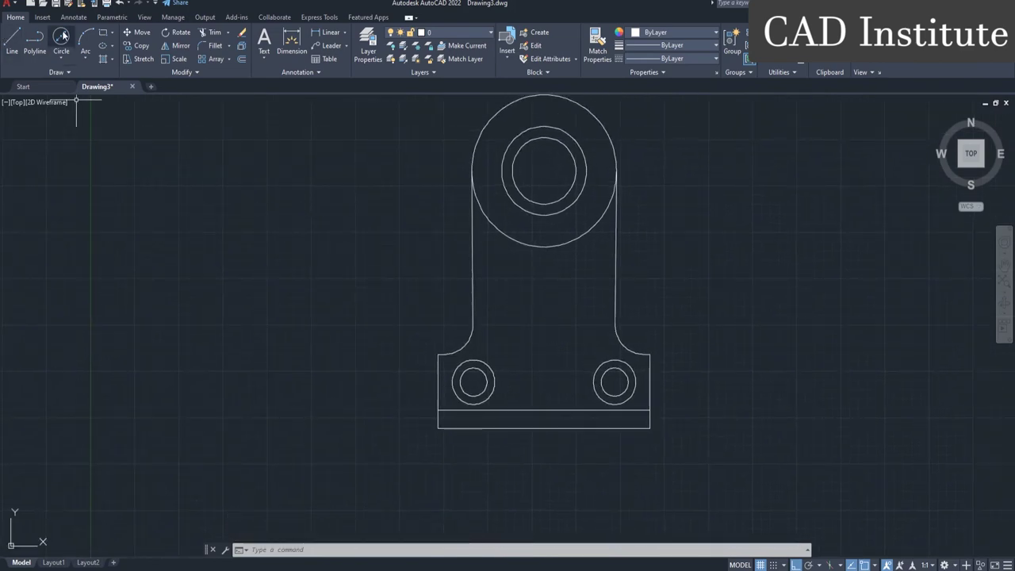
Draw an 11.4-diameter circle centred on the boss, around its existing rings
click(61, 37)
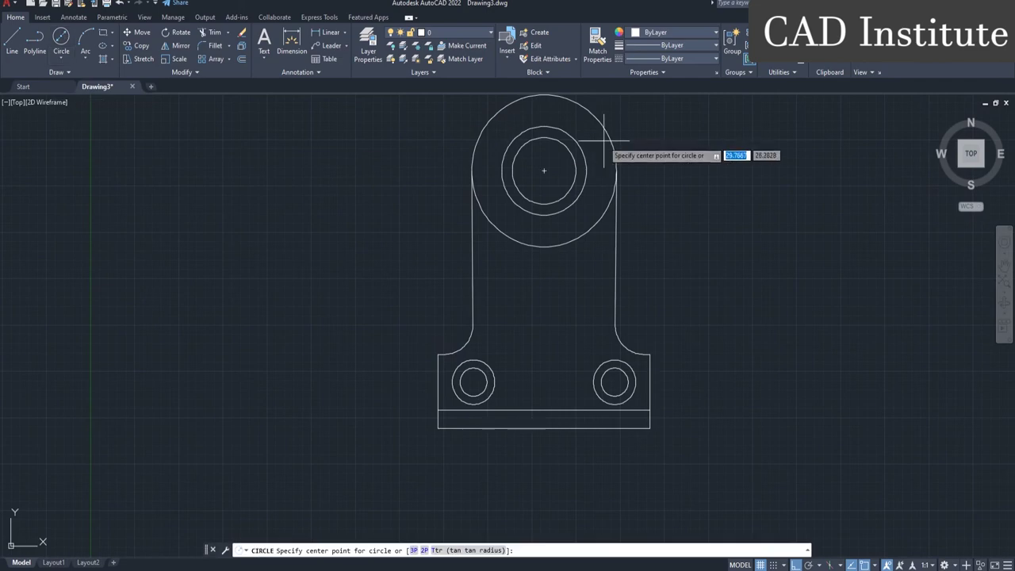
click(544, 170)
text(d)
key(Return)
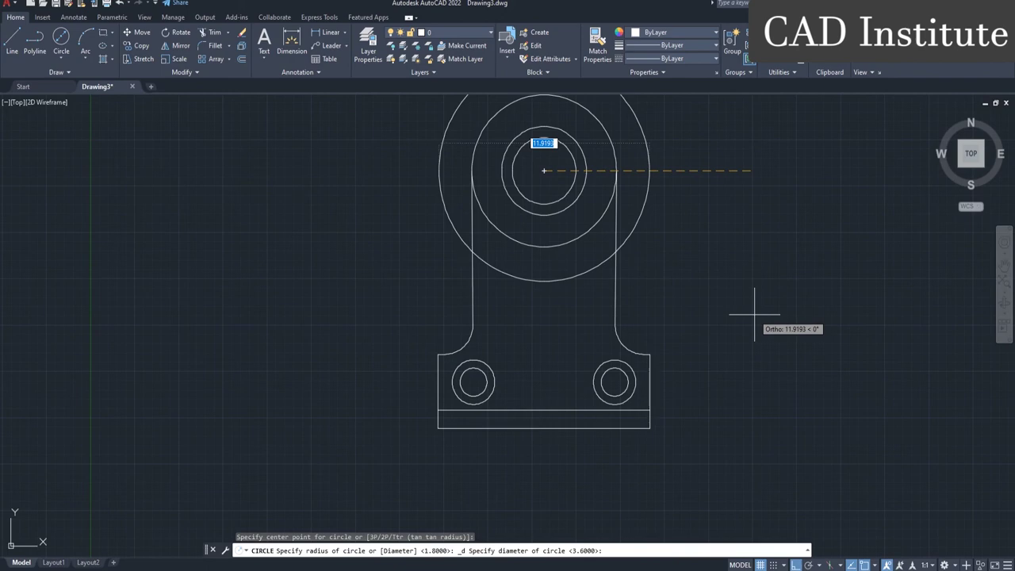
text(11.4)
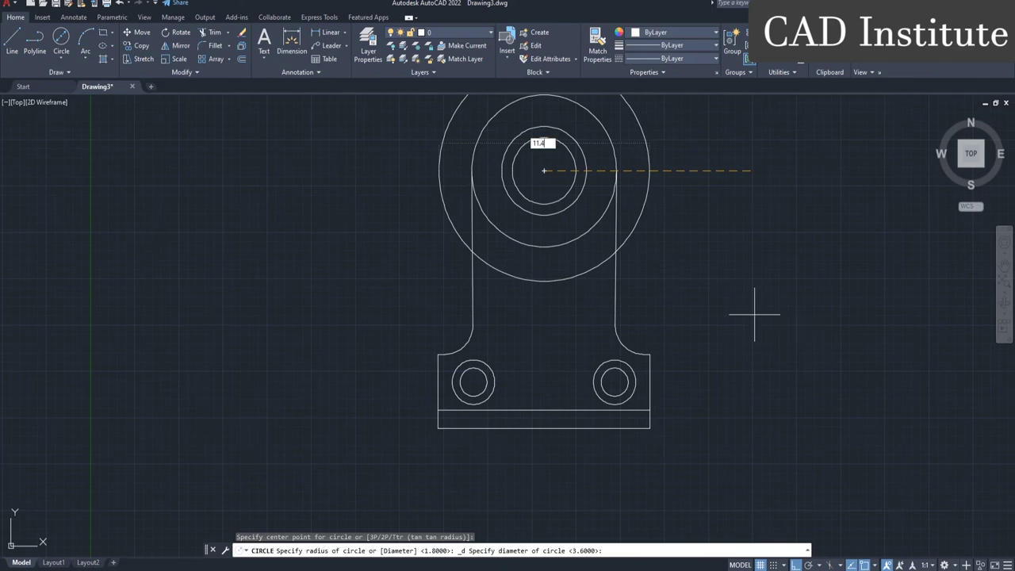
key(Return)
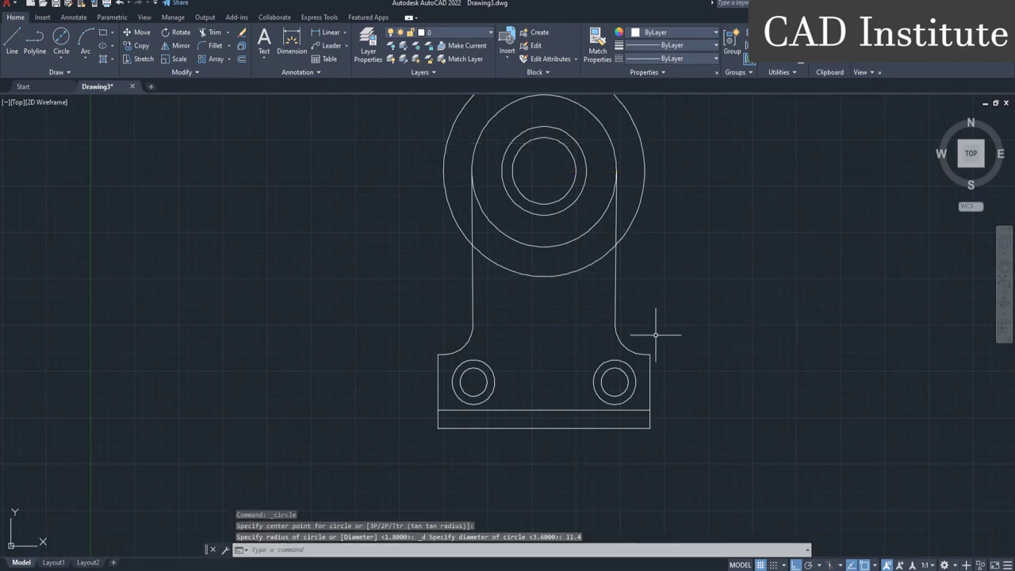
scroll(558, 333, up, 2)
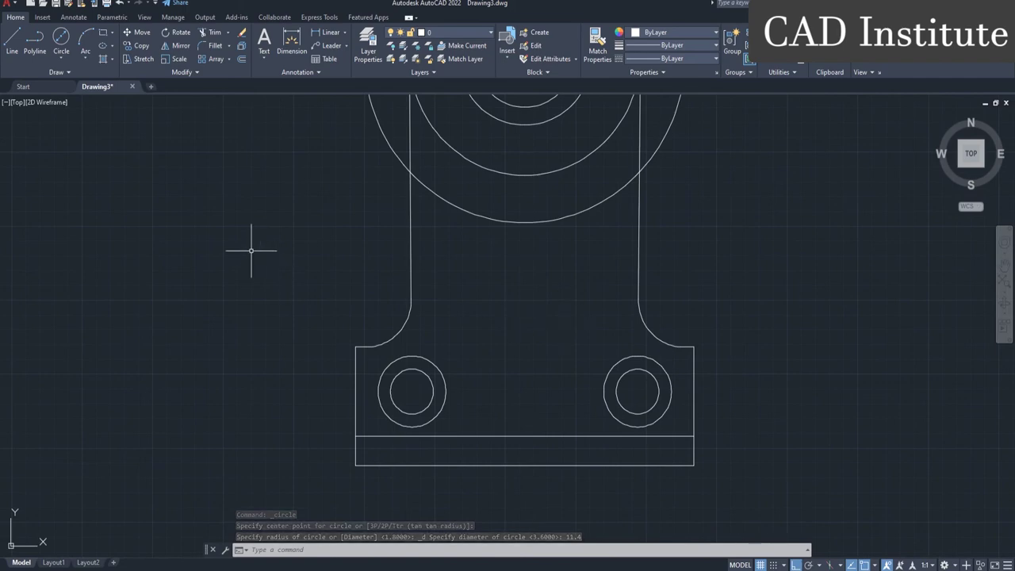
Offset the left and right upright edges 1.6 inward
middle_drag(311, 230, 300, 247)
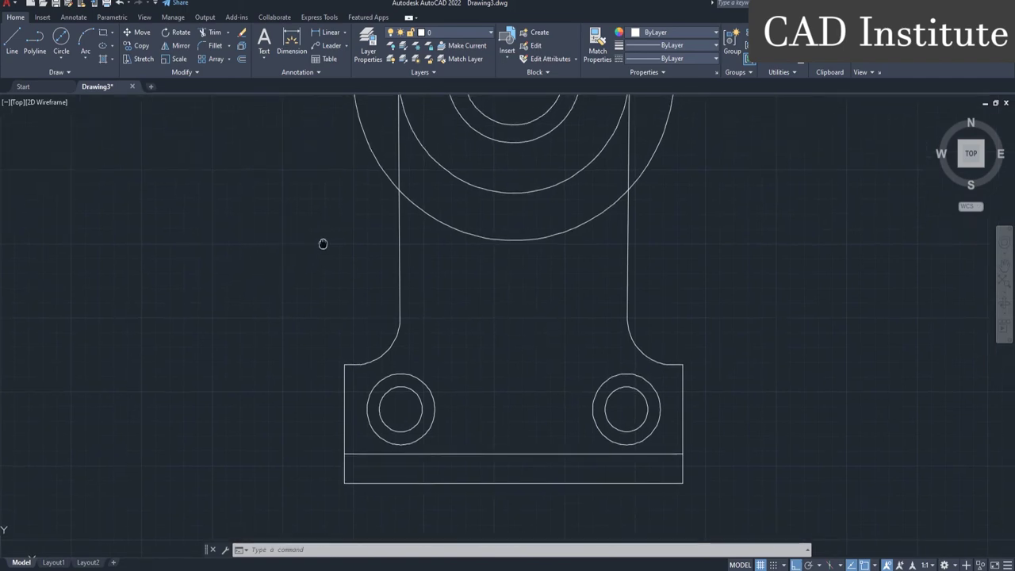
click(243, 59)
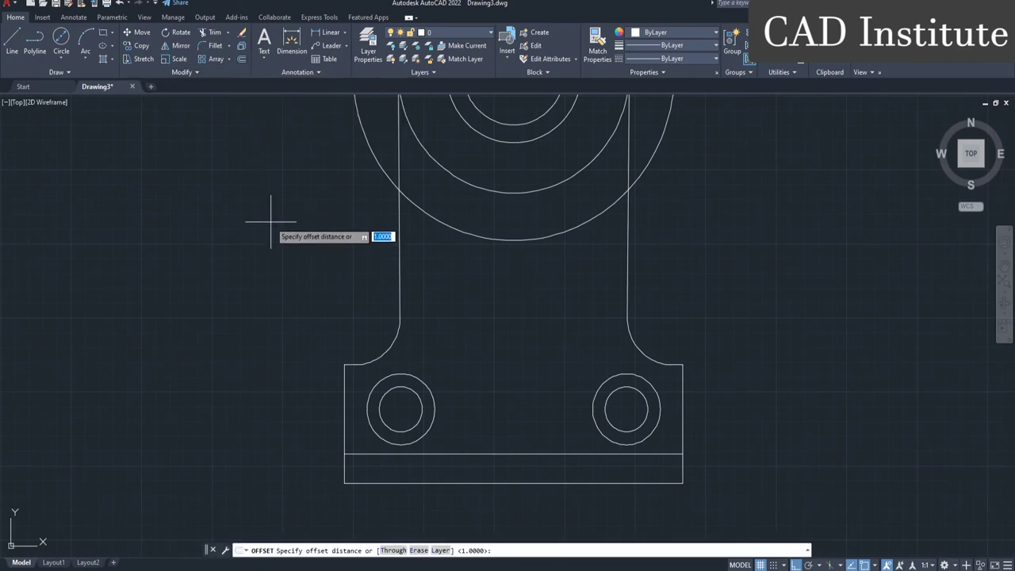
text(1.6)
key(Return)
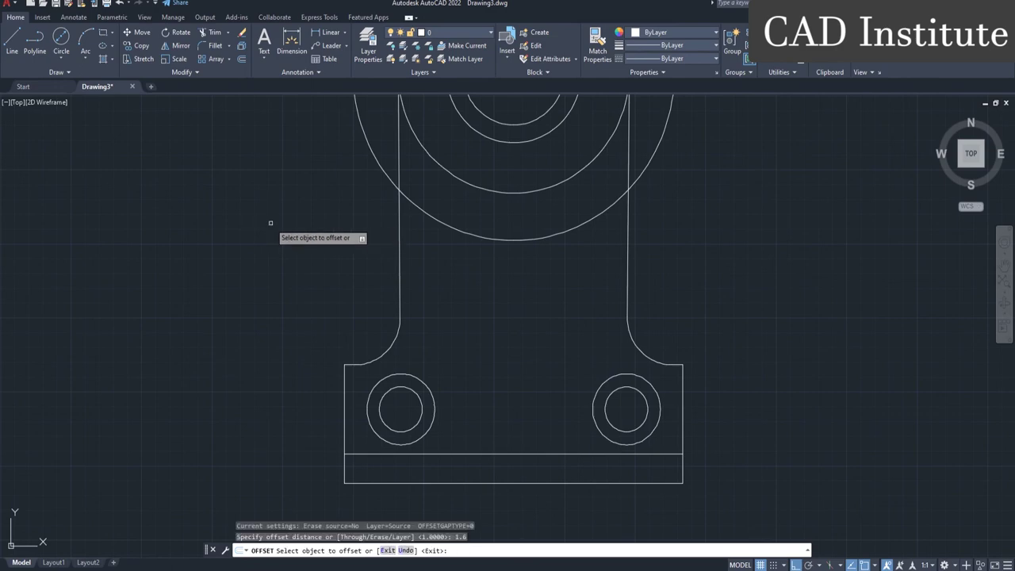
click(400, 256)
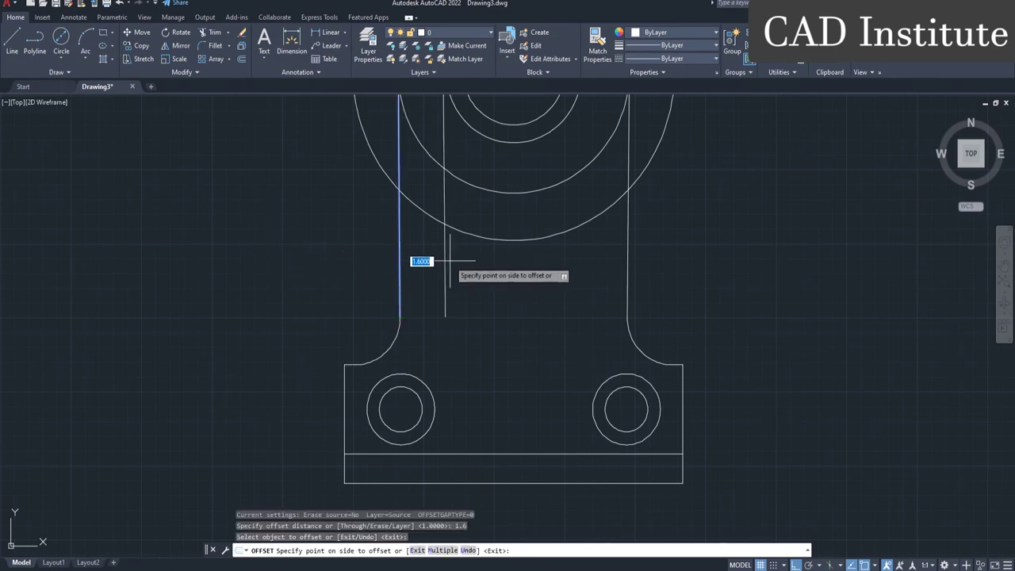
click(450, 260)
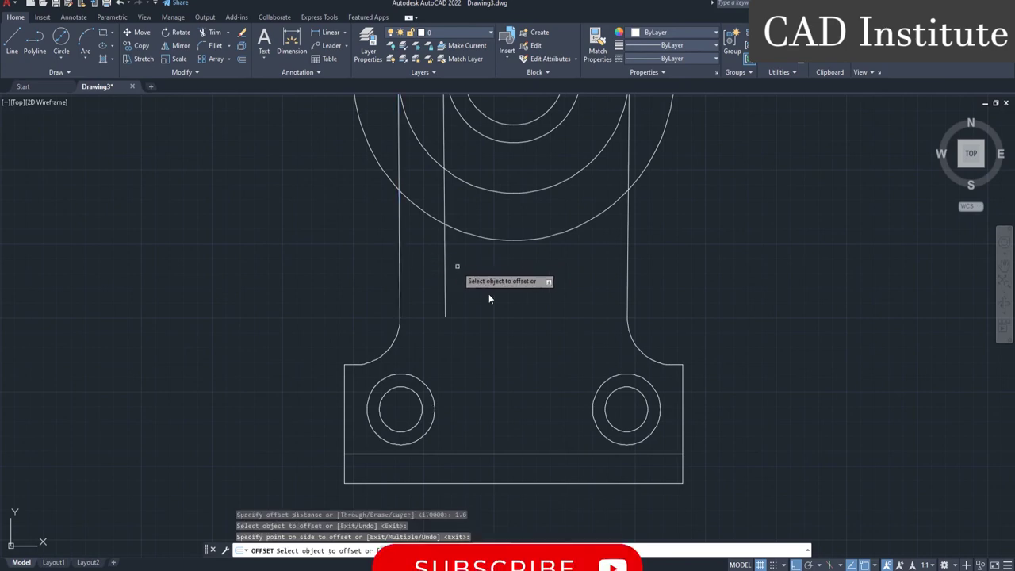
click(629, 277)
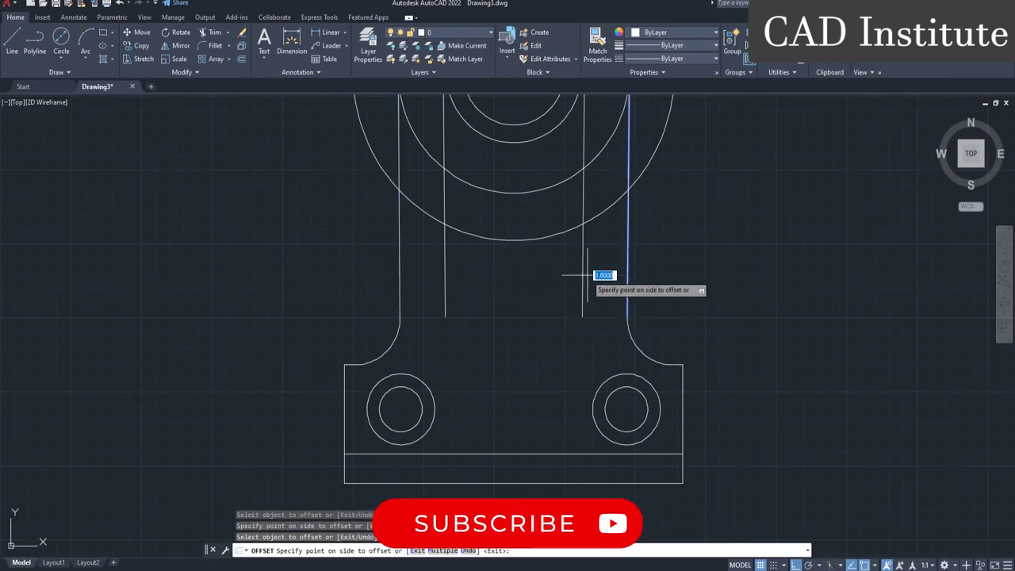
click(587, 275)
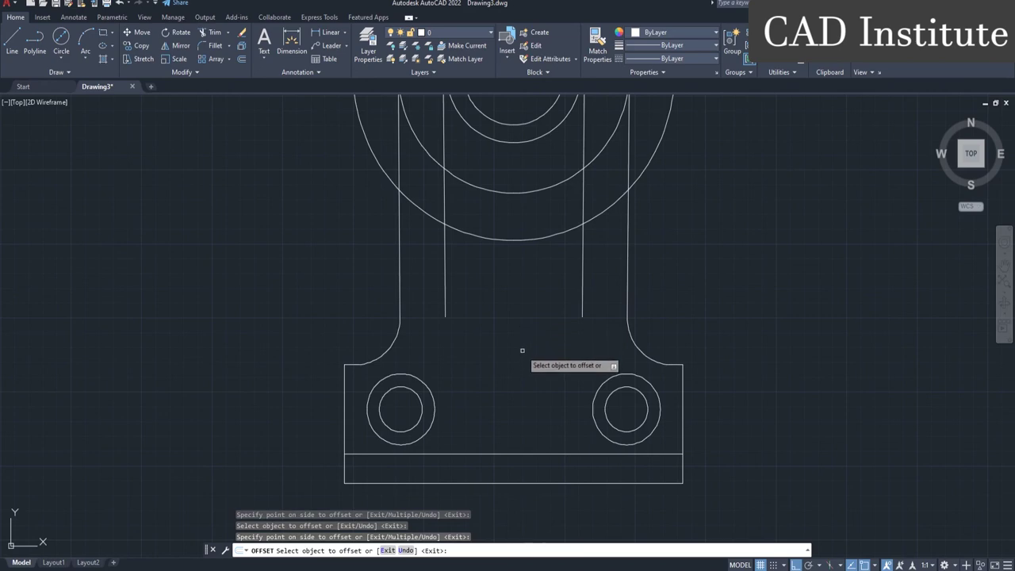
Offset the base's horizontal line 4.8 upward
click(525, 454)
text(4.8)
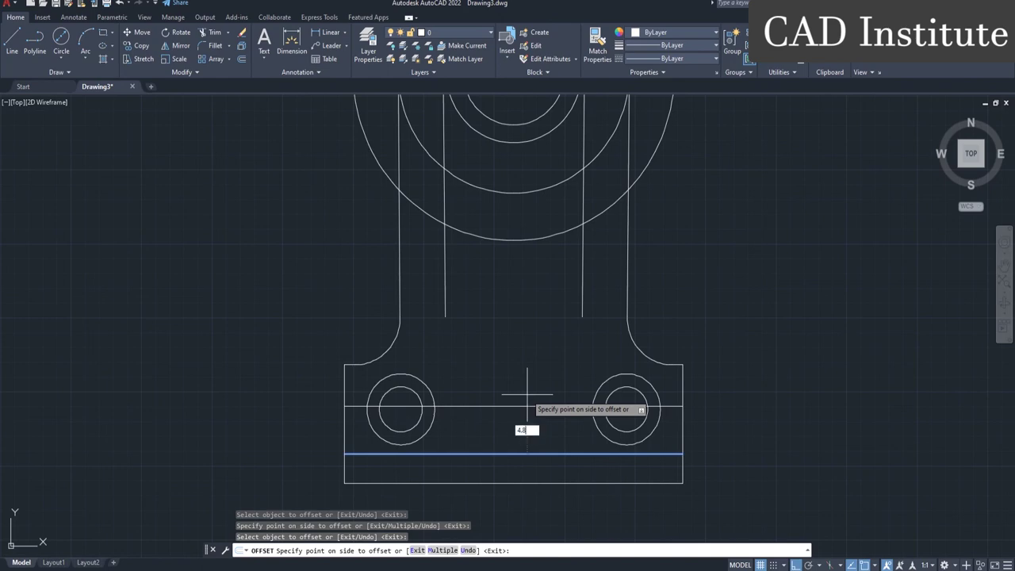
key(Return)
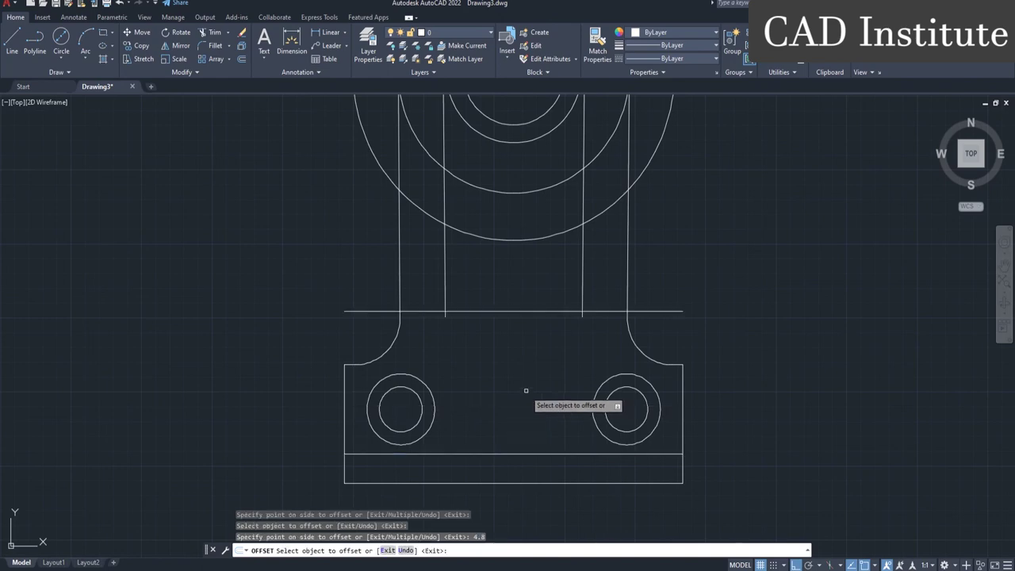
middle_drag(502, 349, 502, 383)
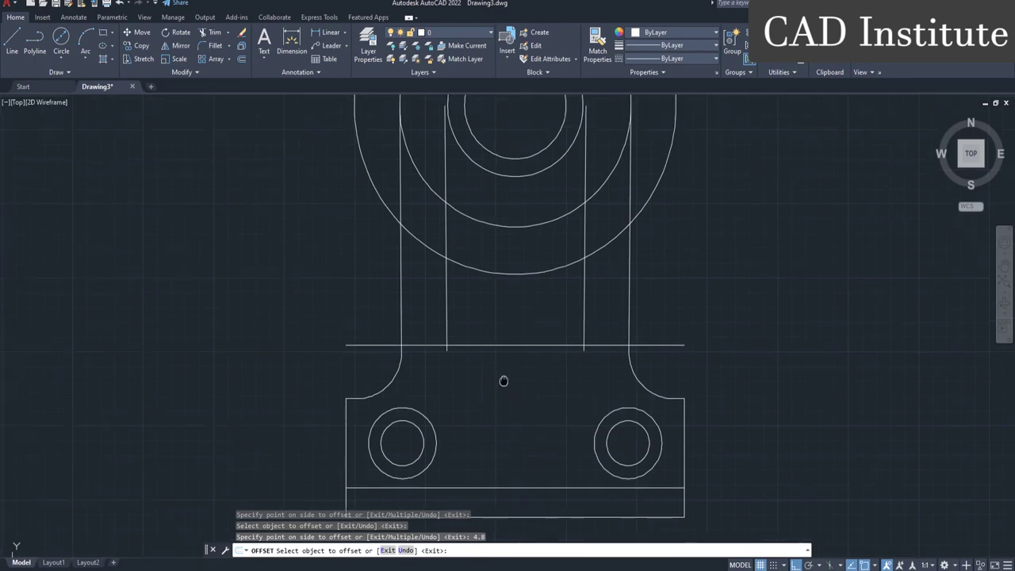
Trim the new horizontal line's segments outside the slot on both sides
click(214, 32)
scroll(494, 388, up, 2)
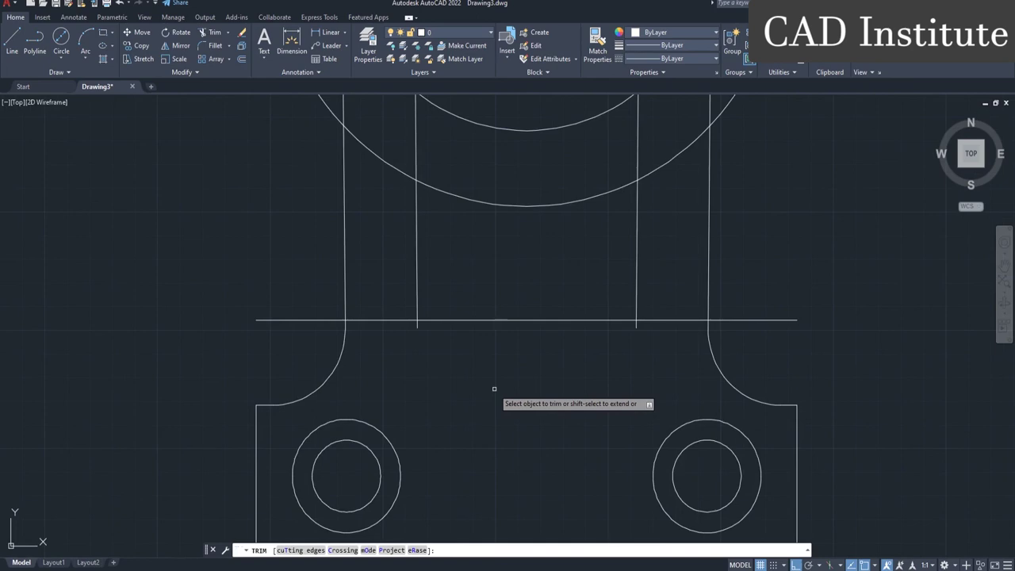
click(271, 321)
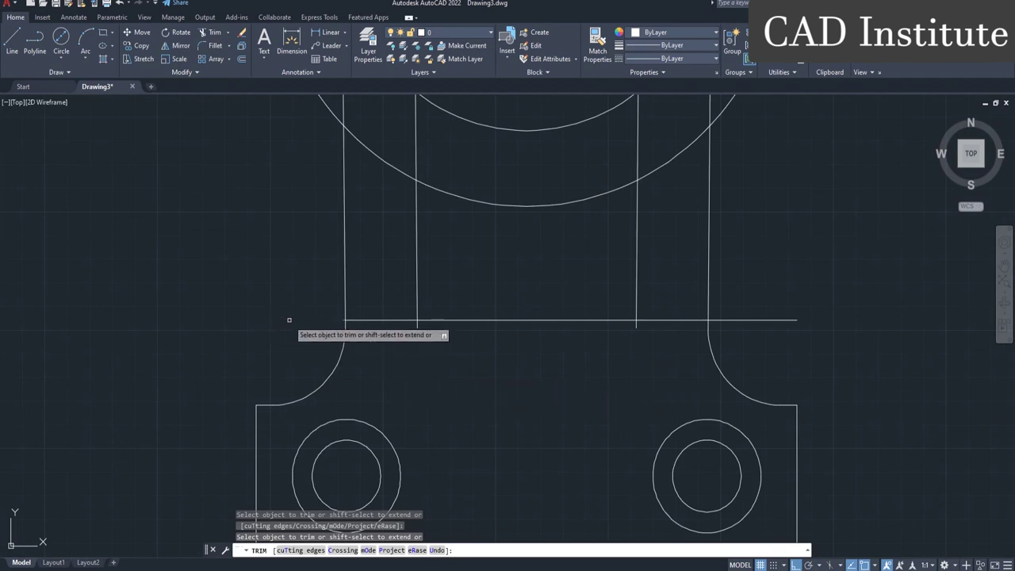
click(388, 316)
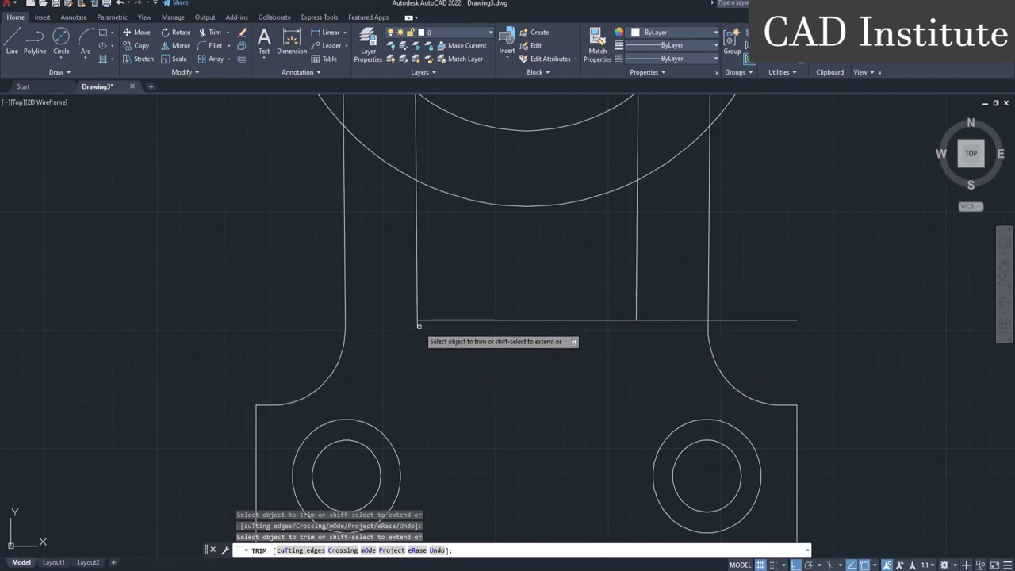
click(663, 319)
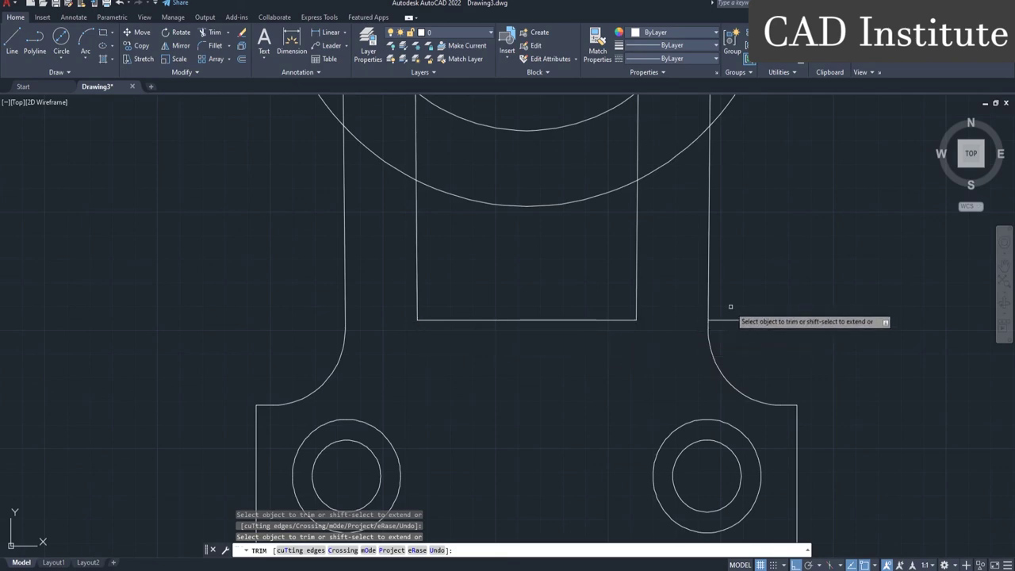
click(743, 321)
click(707, 287)
key(Return)
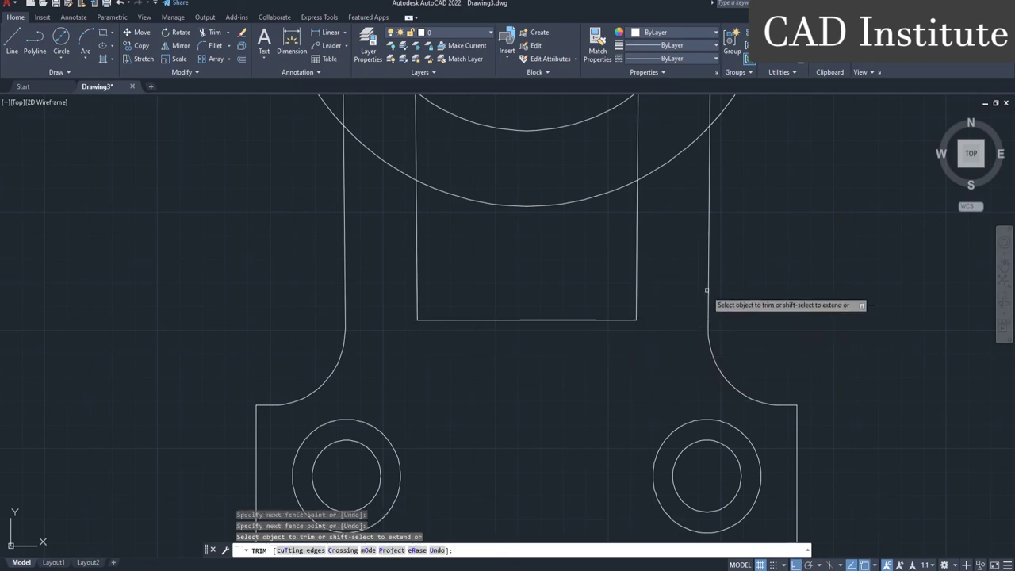
scroll(677, 254, down, 2)
middle_drag(677, 254, 659, 324)
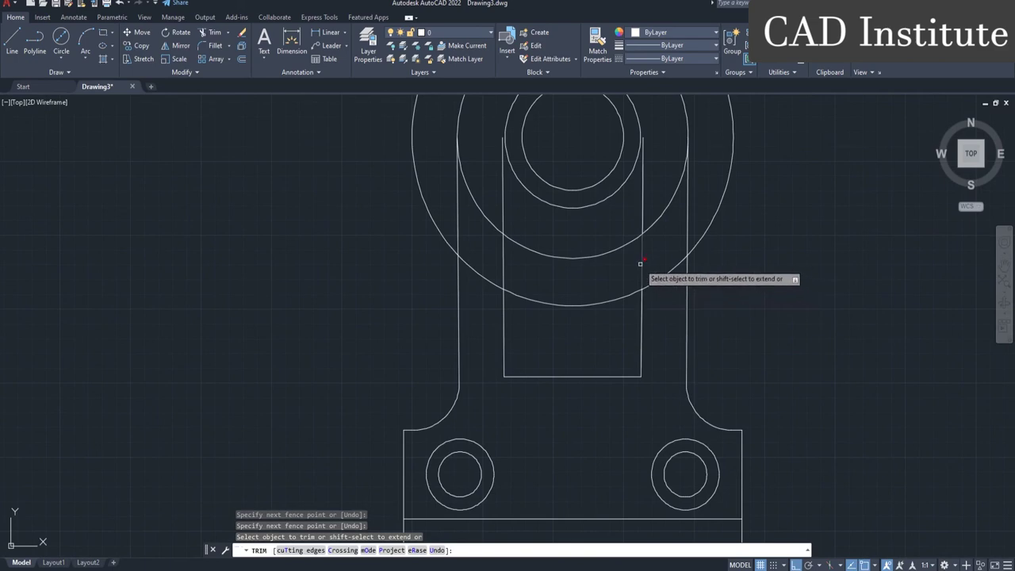
Trim the slot side lines inside the boss and the 11.4 circle's arcs beyond the uprights
click(641, 265)
click(503, 268)
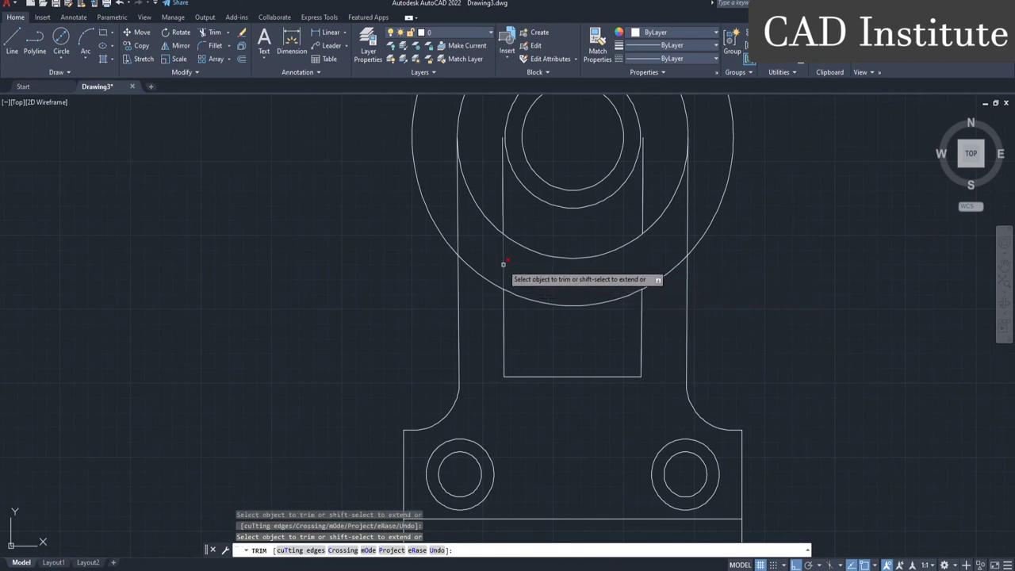
click(504, 216)
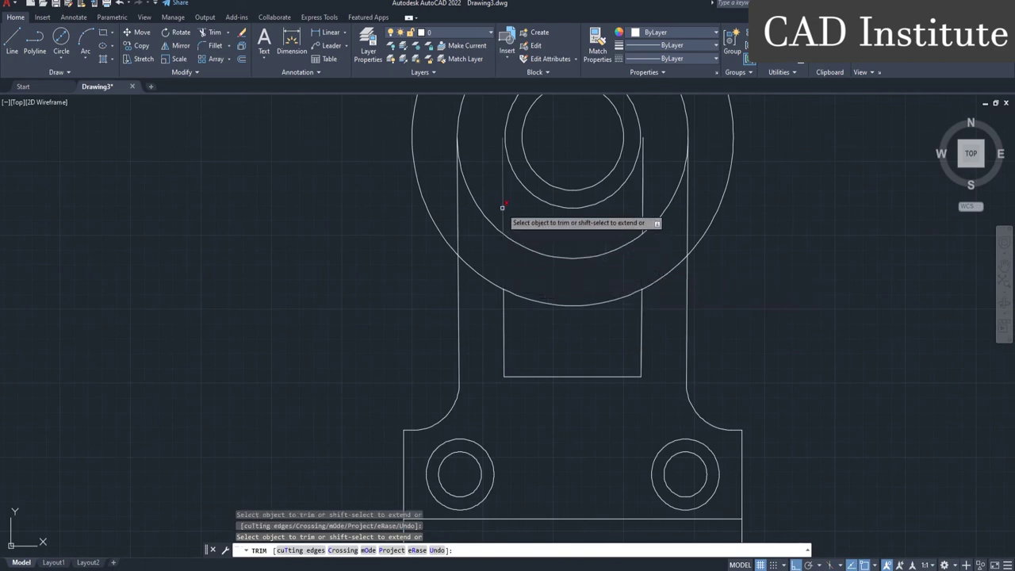
click(643, 210)
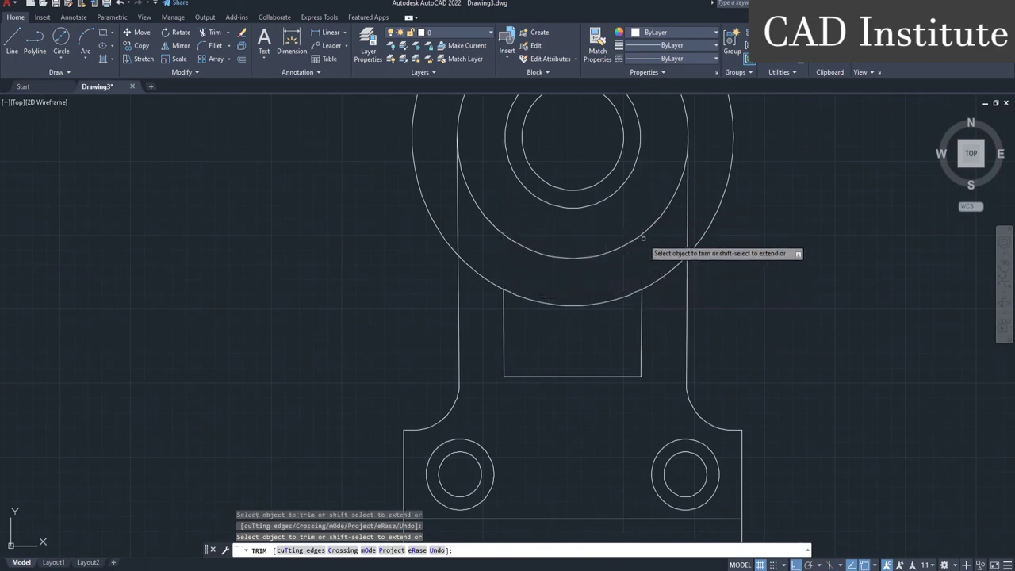
click(476, 275)
click(444, 244)
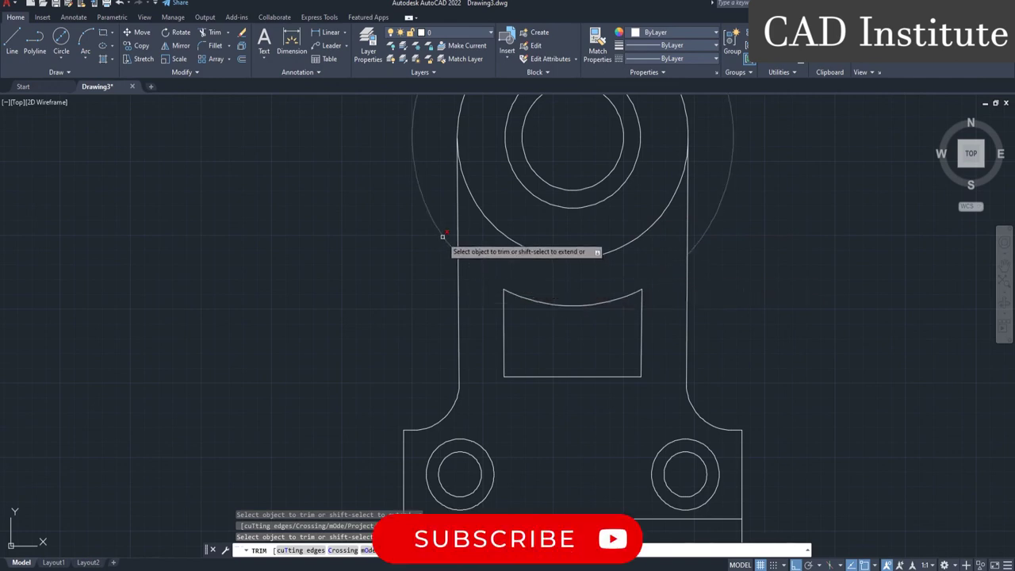
scroll(403, 245, down, 2)
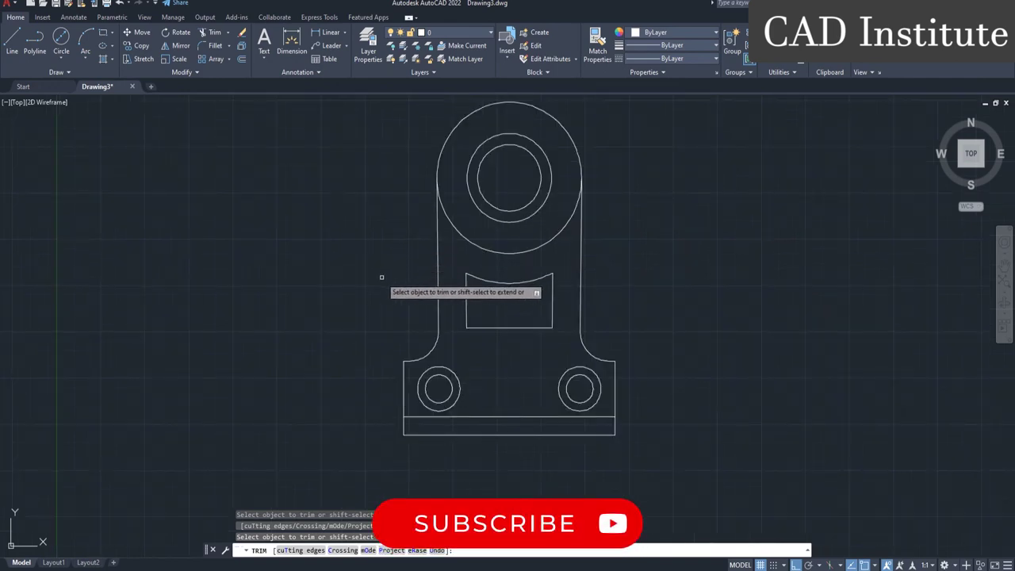
key(Return)
middle_drag(333, 279, 365, 296)
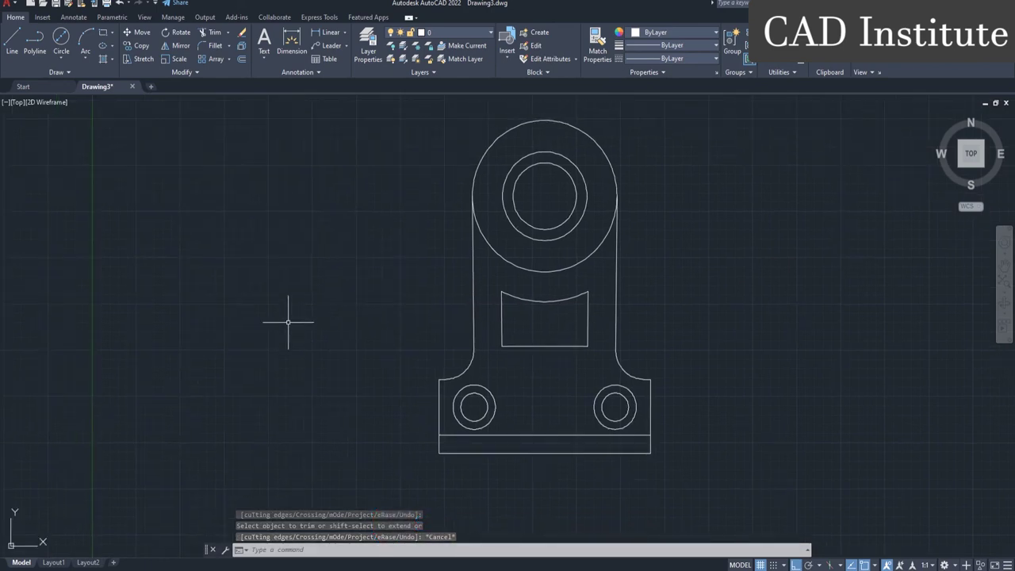
click(967, 156)
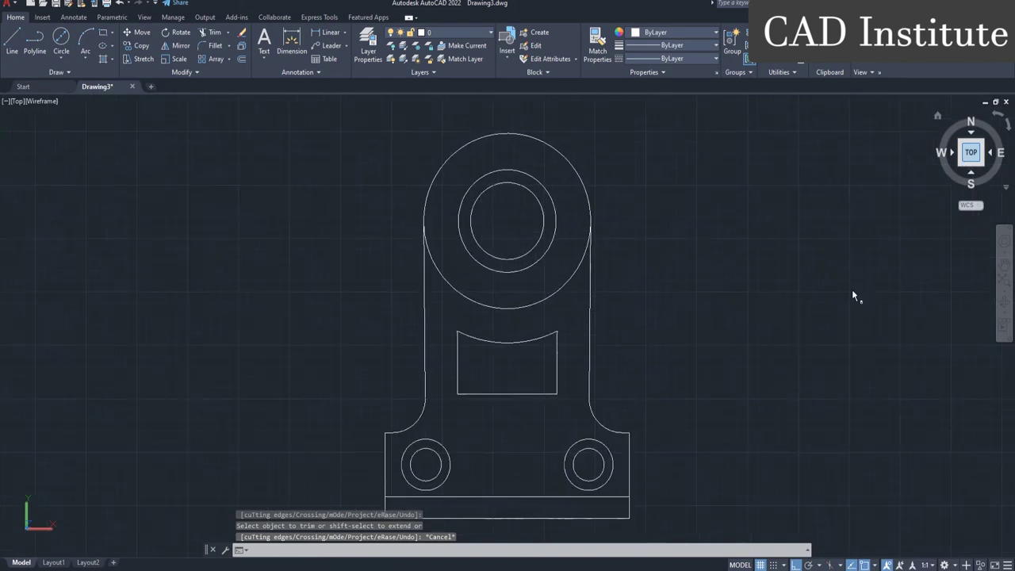